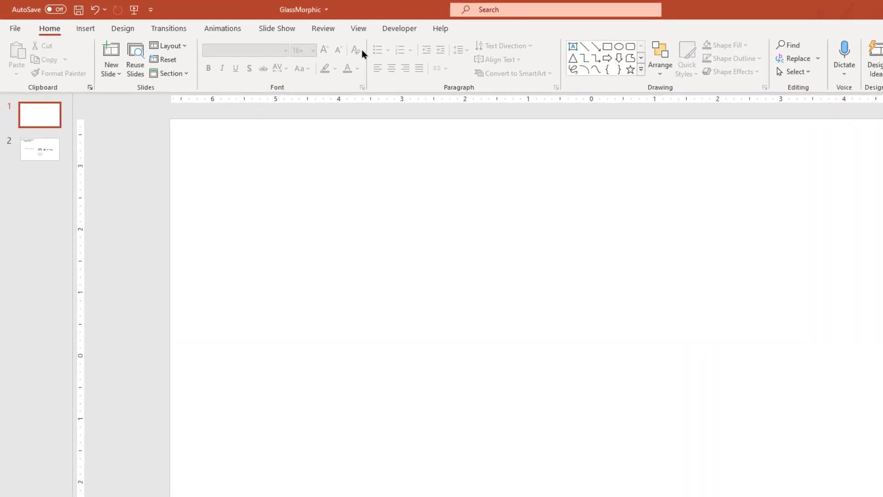
- Switch to the View ribbon to reach the ruler, gridline and guide options
{"action": "left_click", "coordinate": [287, 23]}
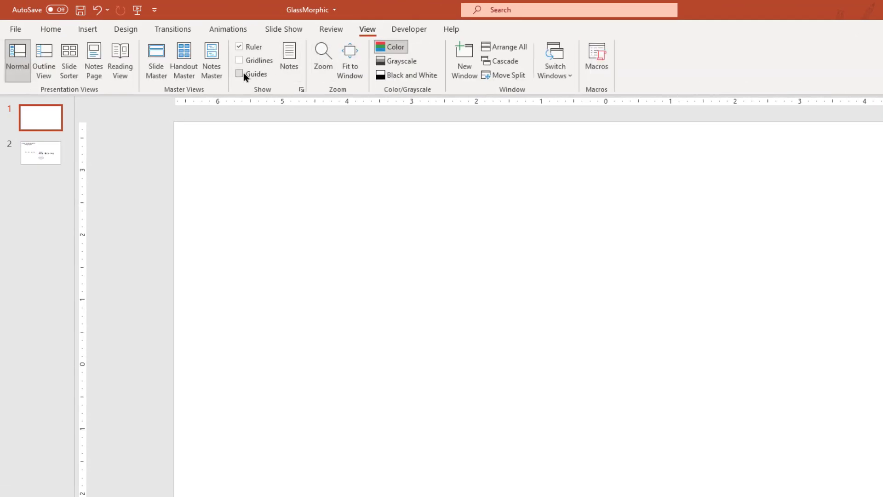
- Turn on the slide guides and give the background a solid dark navy fill
{"action": "left_click", "coordinate": [244, 77]}
{"action": "right_click", "coordinate": [507, 156]}
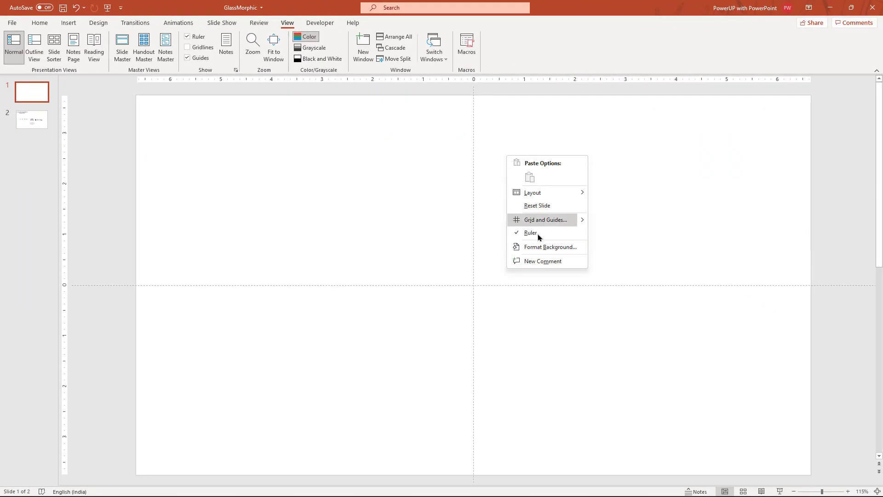
{"action": "left_click", "coordinate": [538, 249]}
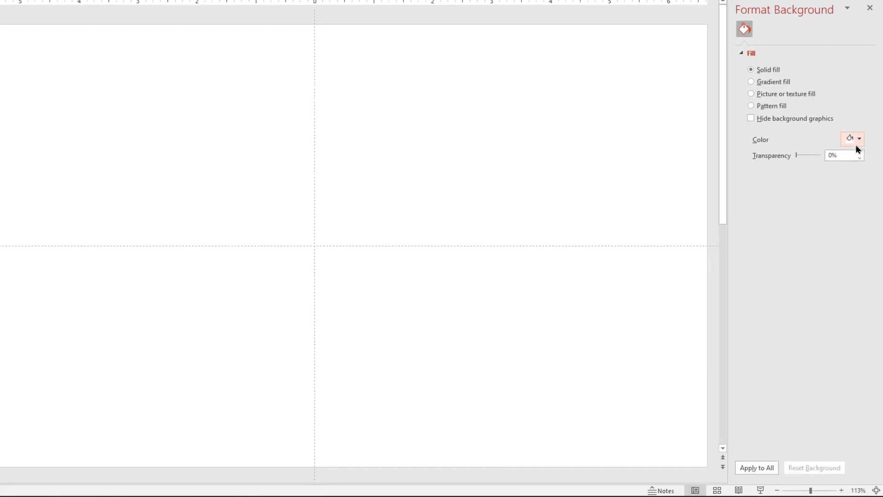
{"action": "left_click", "coordinate": [858, 139]}
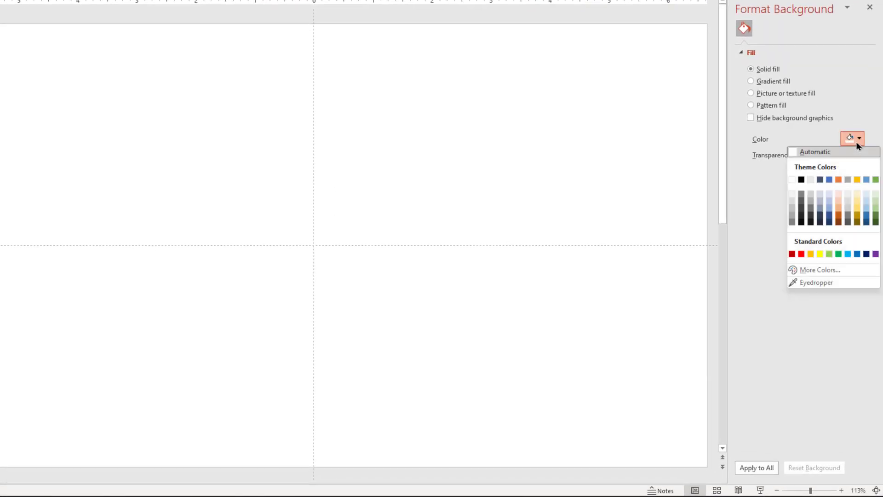
{"action": "left_click", "coordinate": [820, 222]}
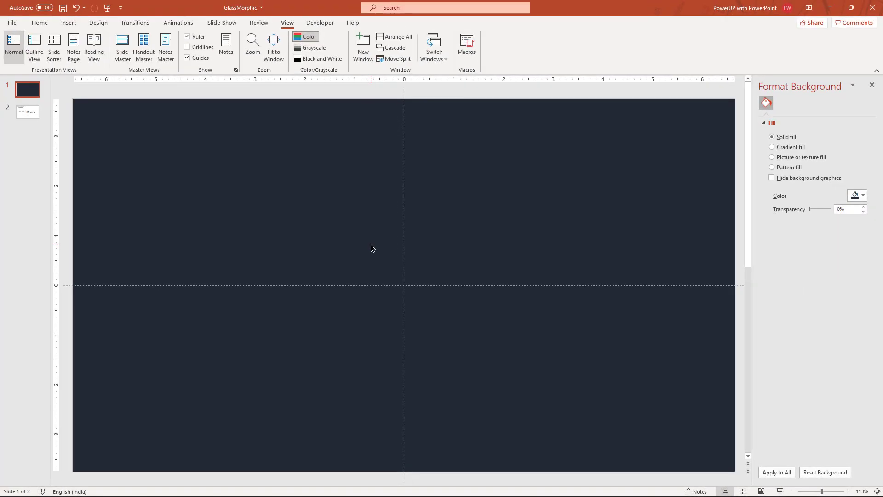
{"action": "left_click", "coordinate": [68, 22]}
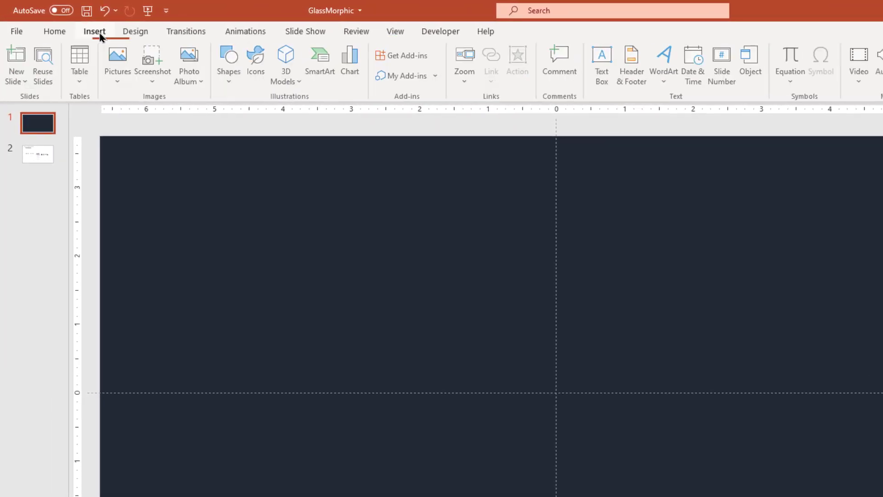
- Insert the solid shield icon found by searching 'secur' in the Icons library
{"action": "left_click", "coordinate": [255, 87]}
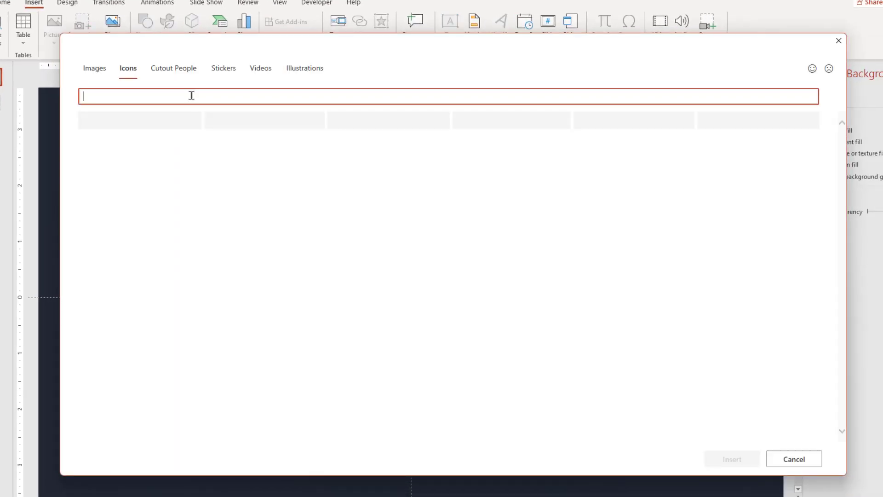
{"action": "type", "text": "se"}
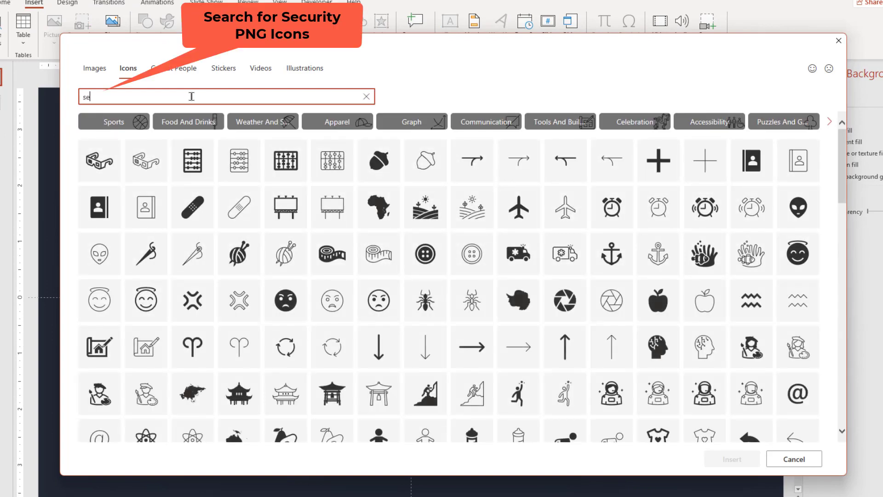
{"action": "type", "text": "curity"}
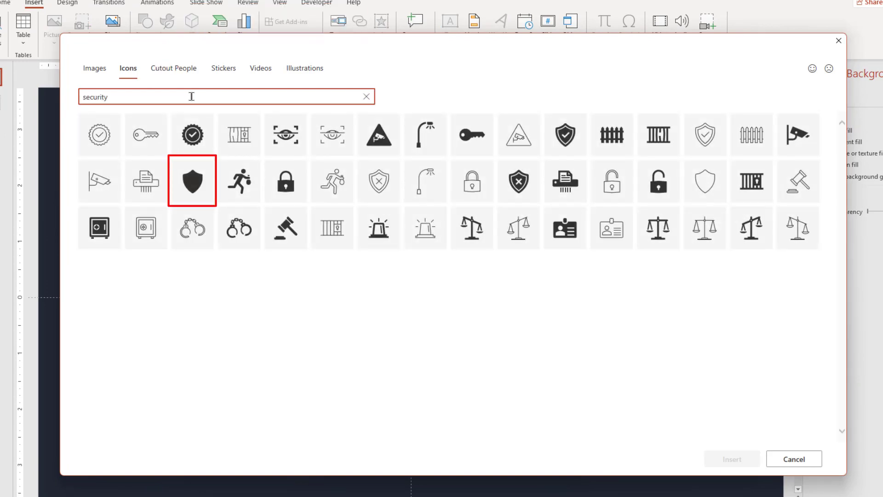
{"action": "left_click", "coordinate": [196, 193]}
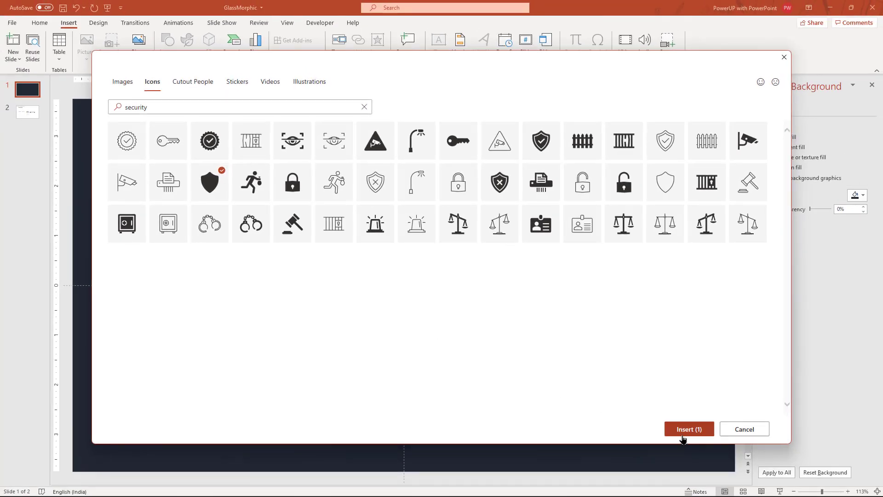
{"action": "left_click", "coordinate": [683, 437]}
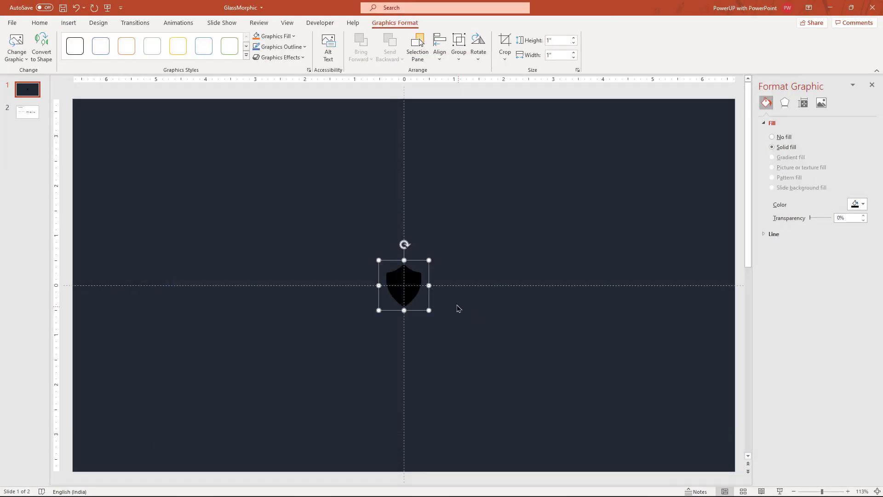
- Make the shield icon white and enlarge it around its centre to about 4.94 inches
{"action": "left_click", "coordinate": [291, 36]}
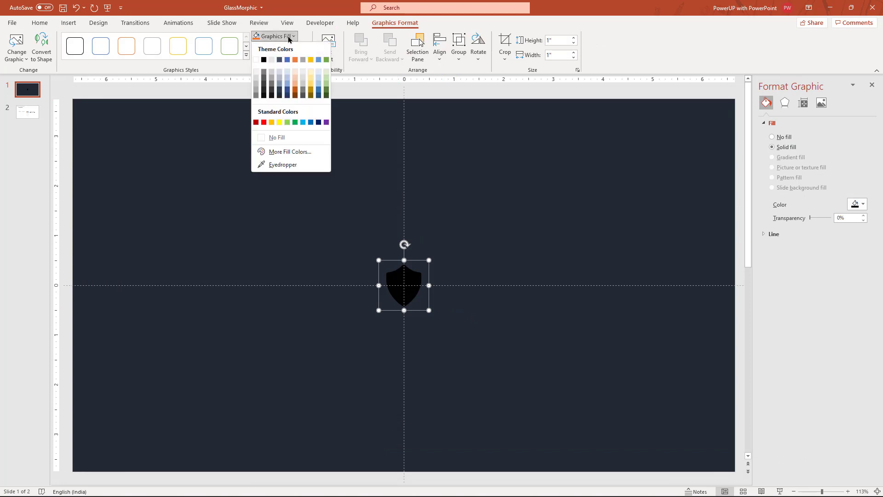
{"action": "left_click", "coordinate": [257, 63]}
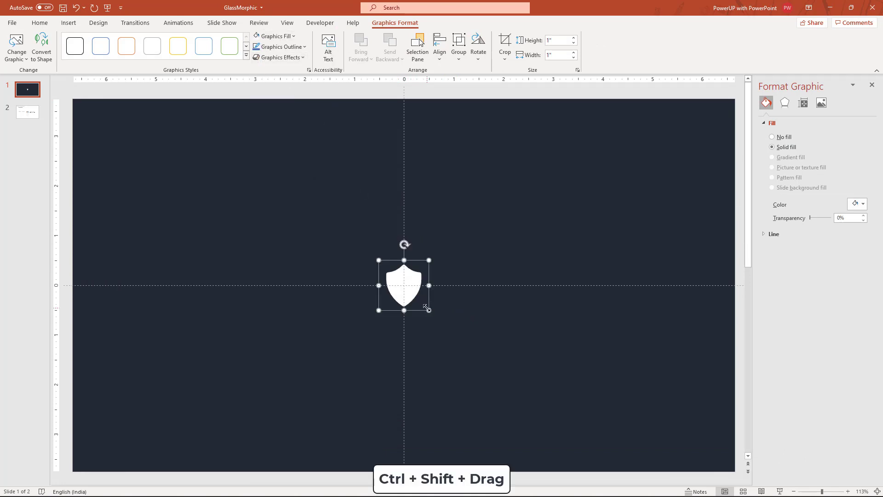
{"action": "left_click_drag", "start_coordinate": [428, 306], "coordinate": [503, 364]}
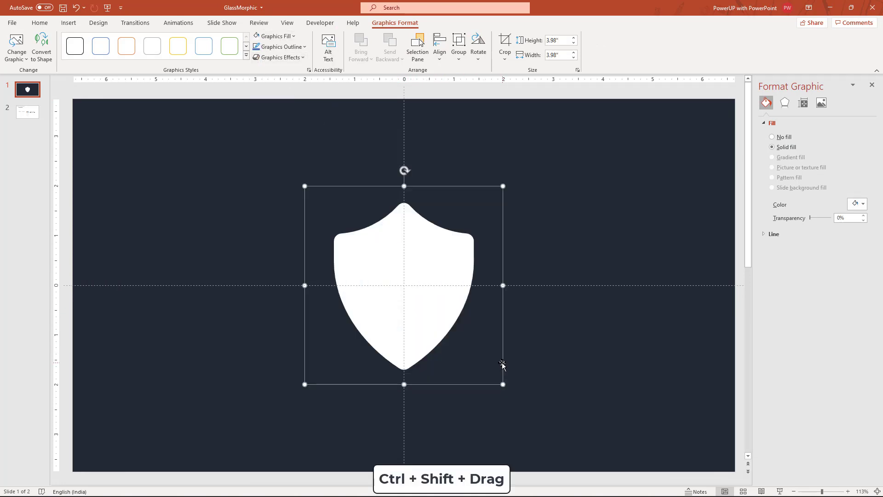
{"action": "left_click_drag", "start_coordinate": [503, 384], "coordinate": [527, 409]}
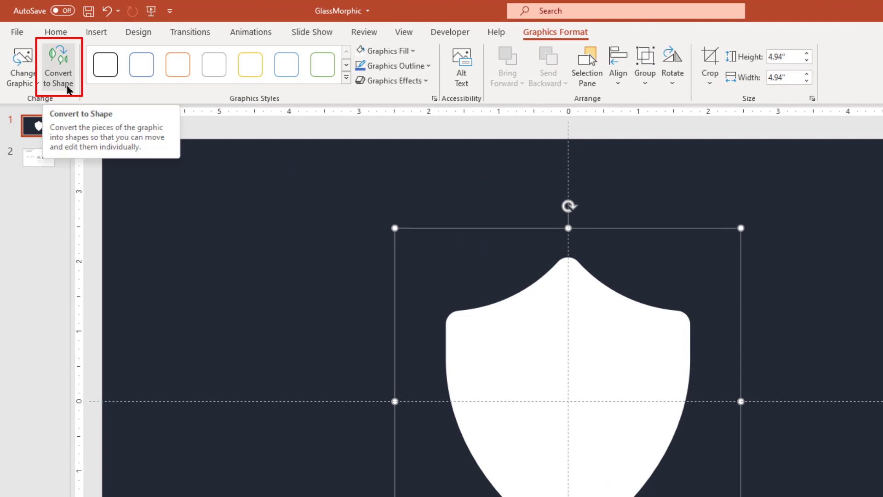
- Convert the shield icon to an editable shape with 54% fill transparency
{"action": "left_click", "coordinate": [67, 85]}
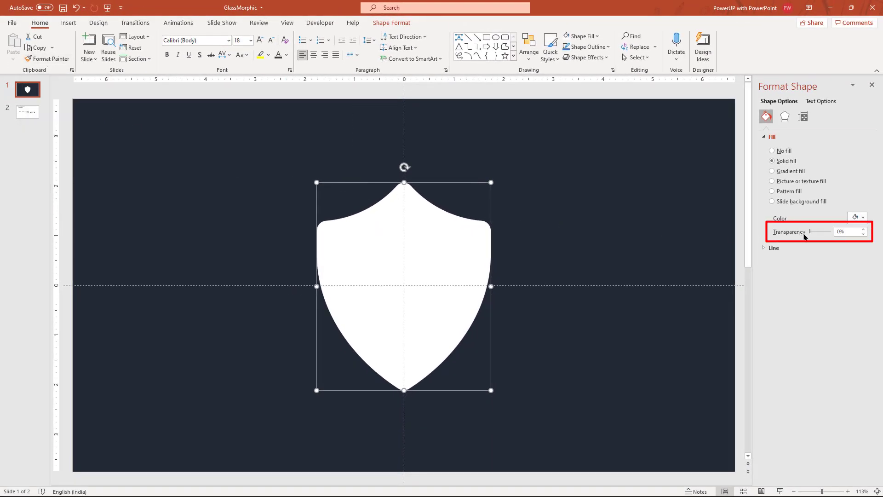
{"action": "left_click_drag", "start_coordinate": [811, 233], "coordinate": [821, 233]}
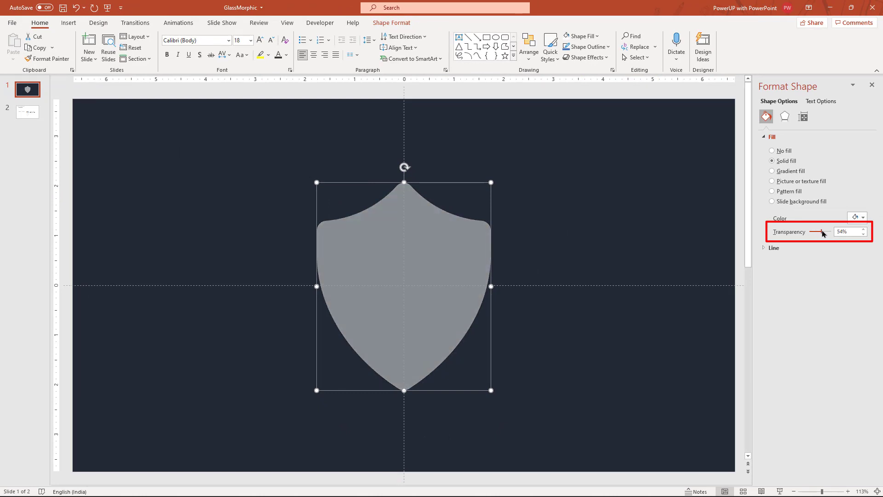
{"action": "left_click", "coordinate": [264, 175]}
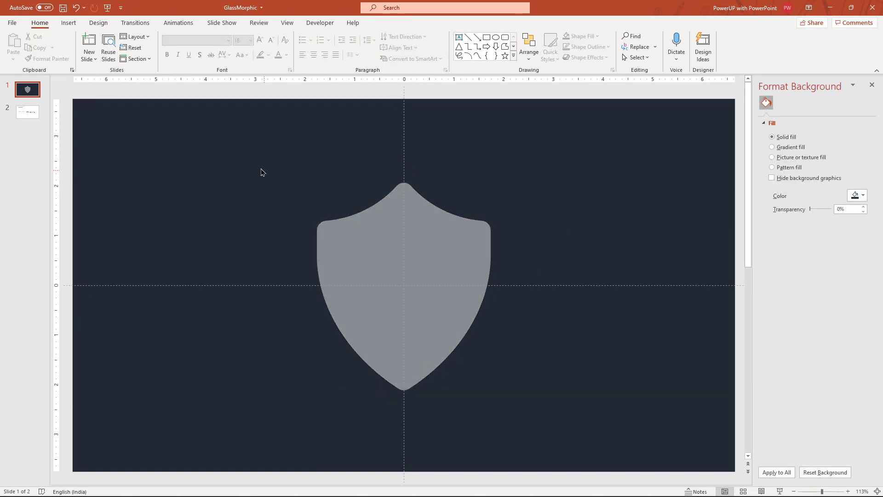
{"action": "left_click", "coordinate": [68, 23]}
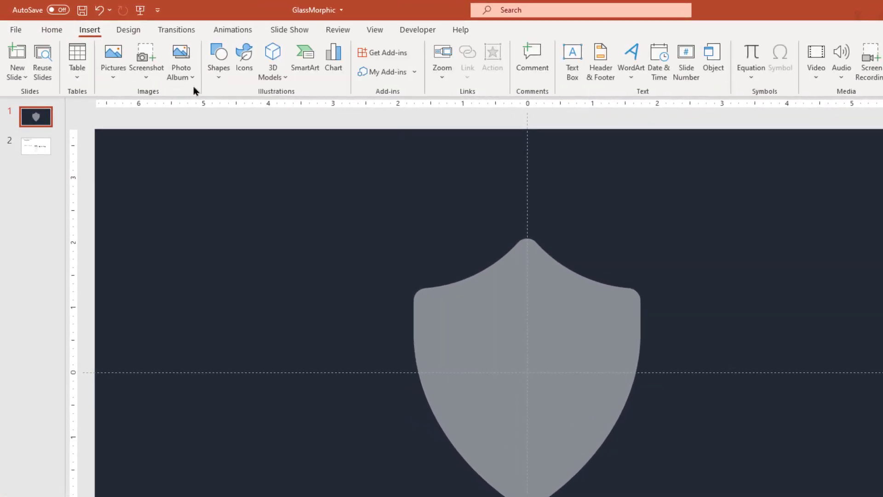
- Draw a semi-transparent, outline-free circle over the shield's top point
{"action": "left_click", "coordinate": [219, 69]}
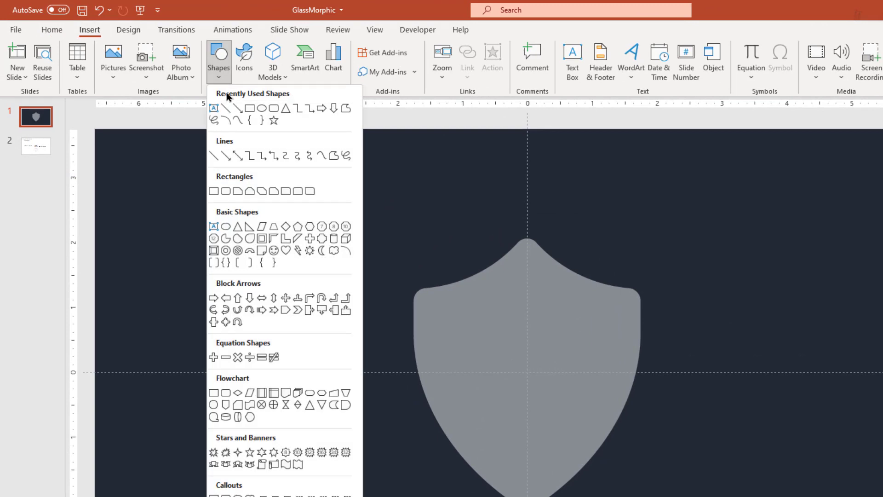
{"action": "left_click", "coordinate": [263, 110]}
{"action": "mouse_move", "coordinate": [374, 153]}
{"action": "left_mouse_down"}
{"action": "mouse_move", "coordinate": [476, 232]}
{"action": "mouse_move", "coordinate": [424, 214]}
{"action": "left_mouse_up"}
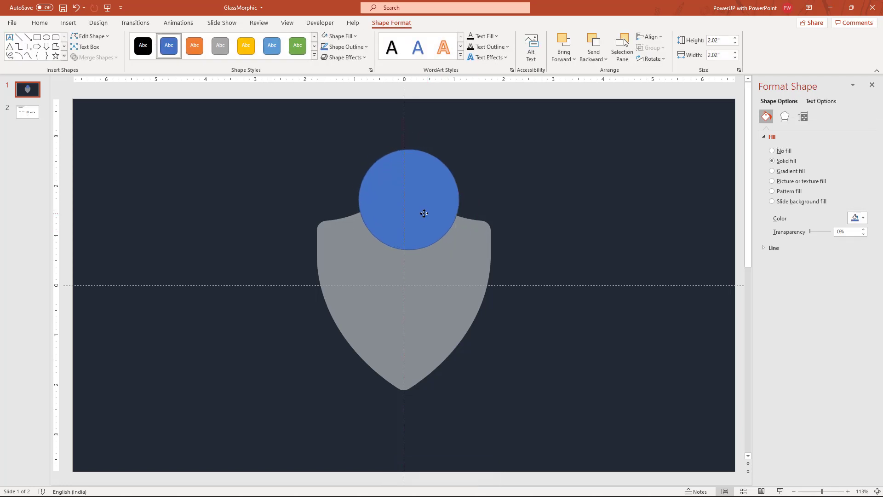
{"action": "left_click", "coordinate": [345, 46]}
{"action": "left_click", "coordinate": [351, 148]}
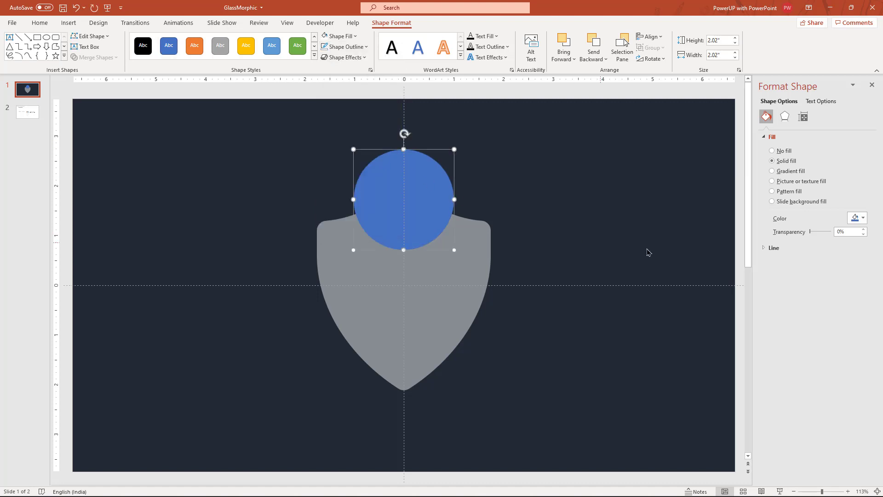
{"action": "left_click_drag", "start_coordinate": [815, 234], "coordinate": [820, 233]}
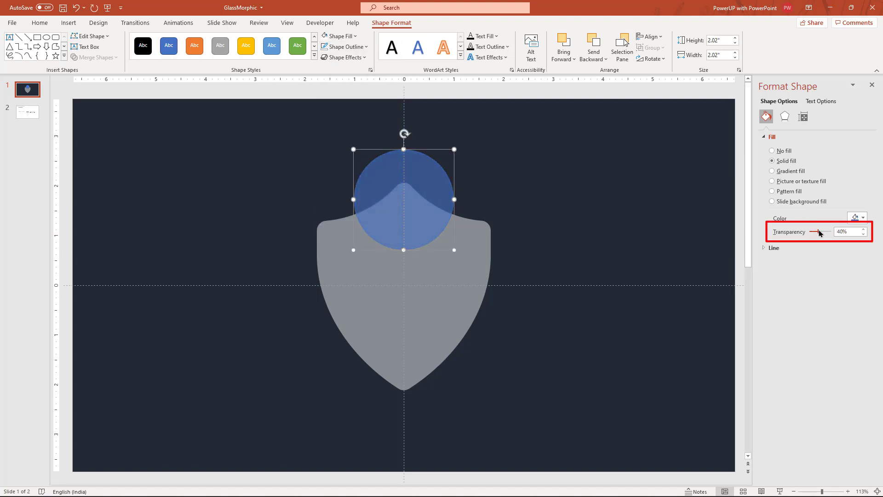
{"action": "left_click_drag", "start_coordinate": [420, 208], "coordinate": [408, 369]}
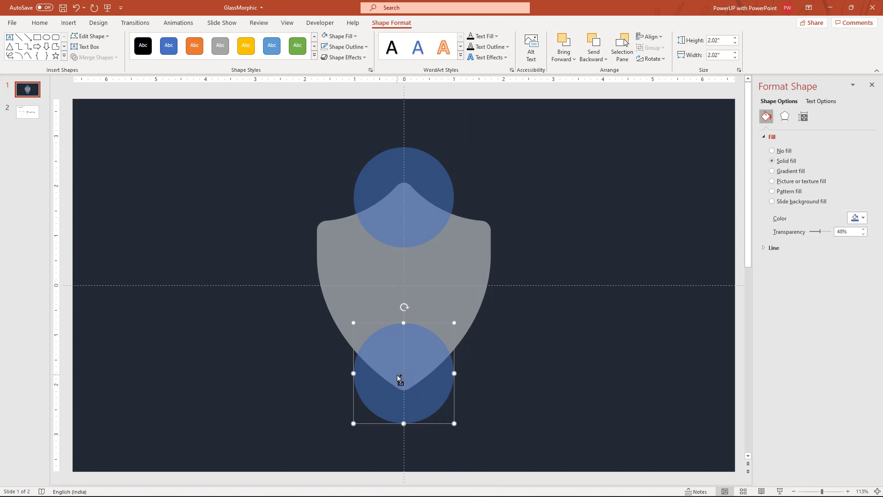
- Copy the circle onto the shield's bottom, right and left edges
{"action": "left_click_drag", "start_coordinate": [398, 379], "coordinate": [487, 288]}
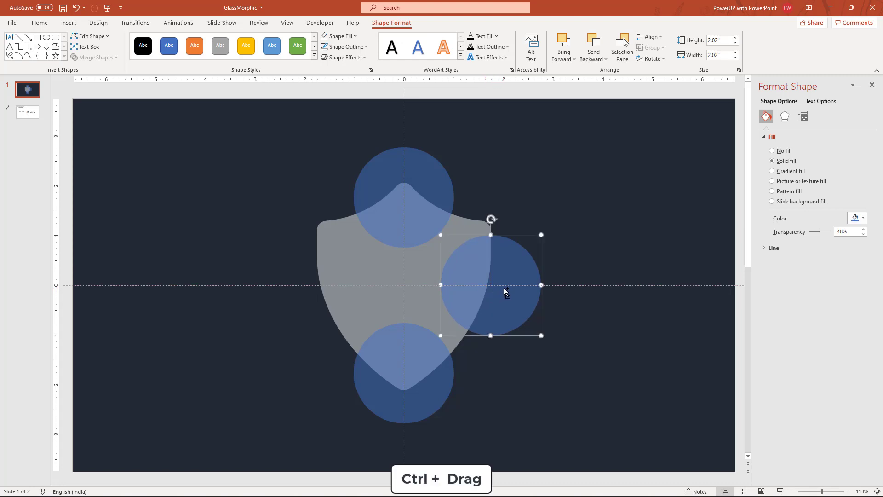
{"action": "left_click_drag", "start_coordinate": [506, 292], "coordinate": [332, 285]}
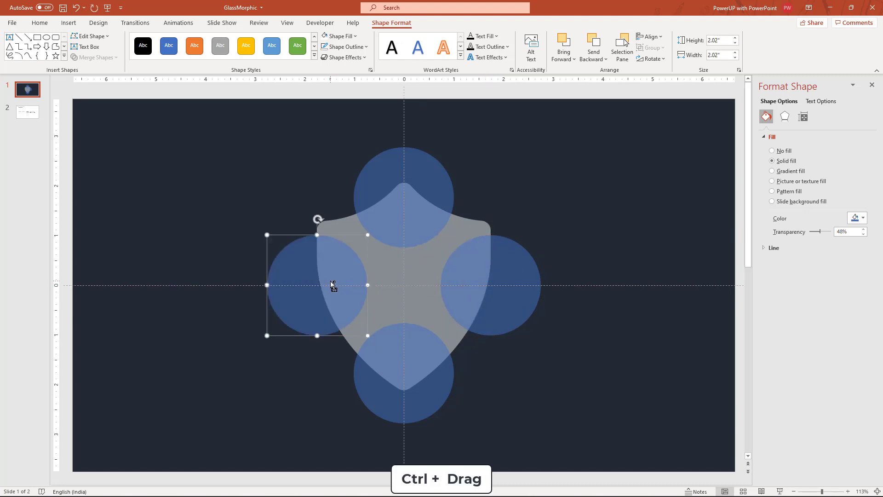
{"action": "left_click", "coordinate": [544, 367]}
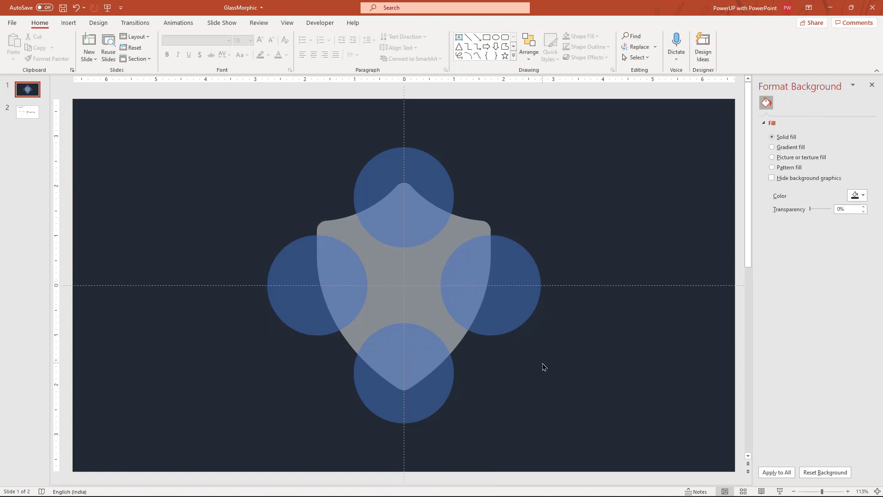
- Give all four circles a two-stop radial gradient lit from the top-left
{"action": "left_click", "coordinate": [515, 294]}
{"action": "left_click", "coordinate": [409, 160], "text": "shift"}
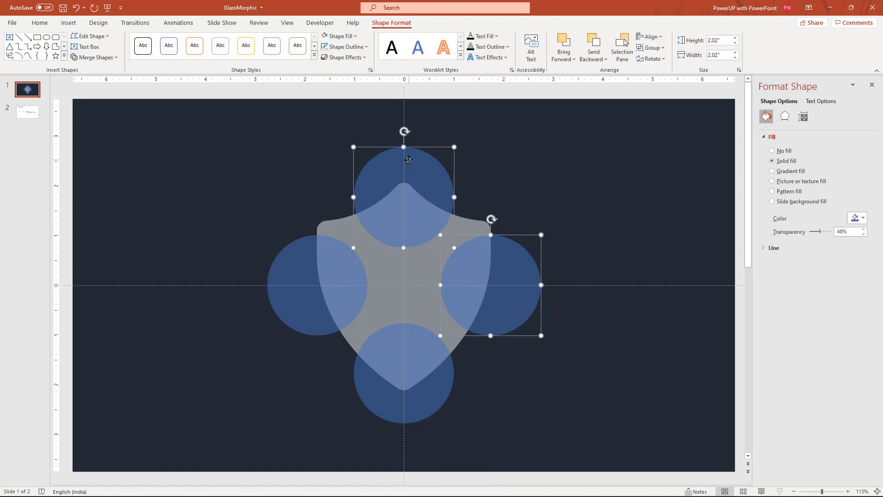
{"action": "left_click", "coordinate": [317, 283], "text": "shift"}
{"action": "left_click", "coordinate": [441, 399], "text": "shift"}
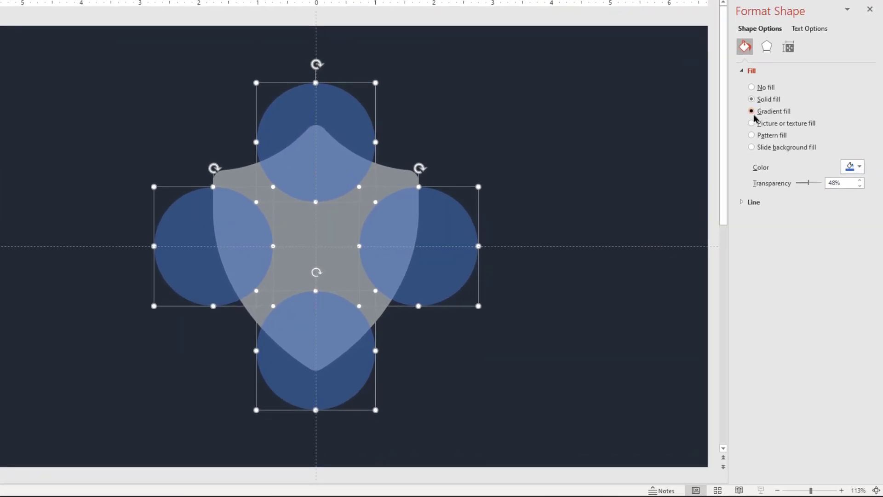
{"action": "left_click", "coordinate": [752, 111]}
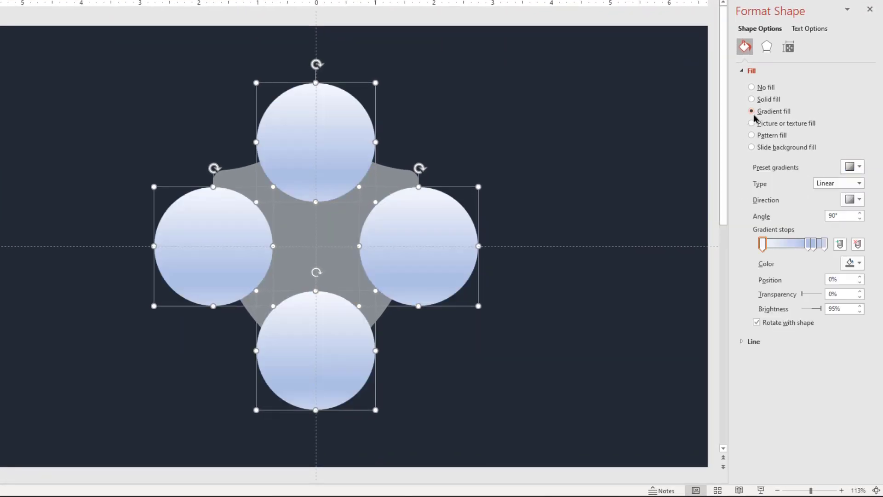
{"action": "left_click", "coordinate": [823, 245]}
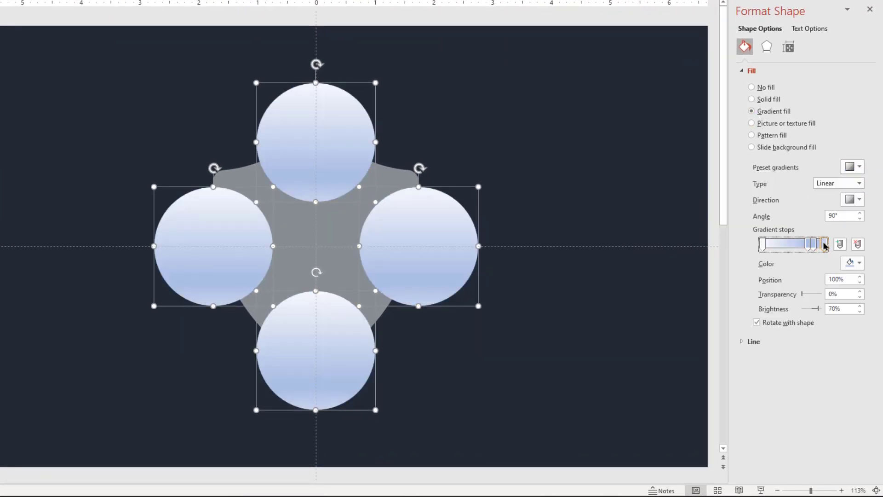
{"action": "left_click", "coordinate": [856, 245]}
{"action": "left_click", "coordinate": [856, 184]}
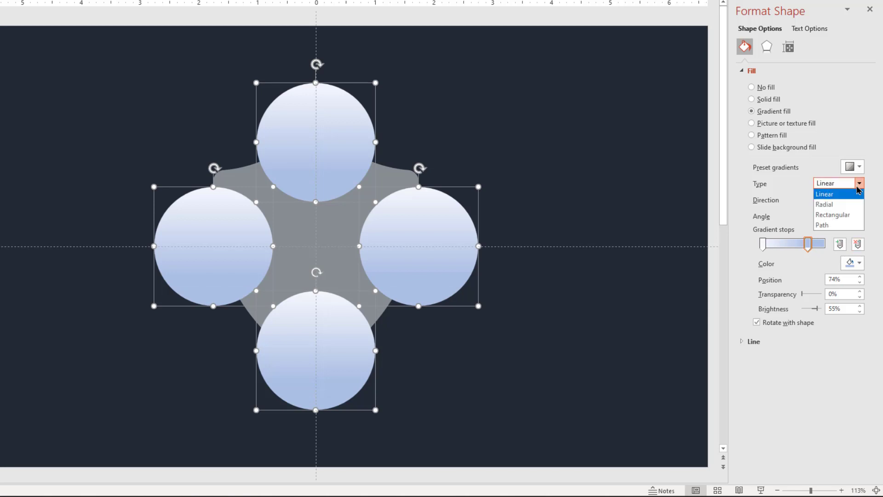
{"action": "left_click", "coordinate": [830, 203]}
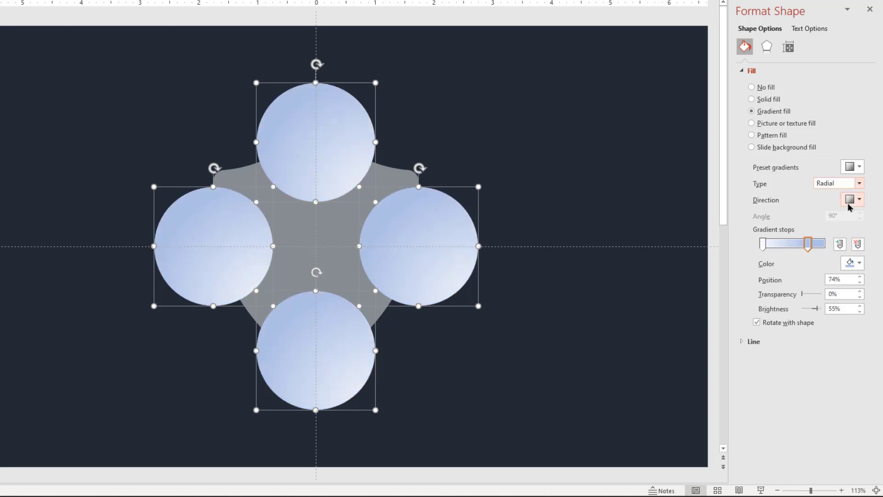
{"action": "left_click", "coordinate": [849, 205]}
{"action": "left_click", "coordinate": [868, 225]}
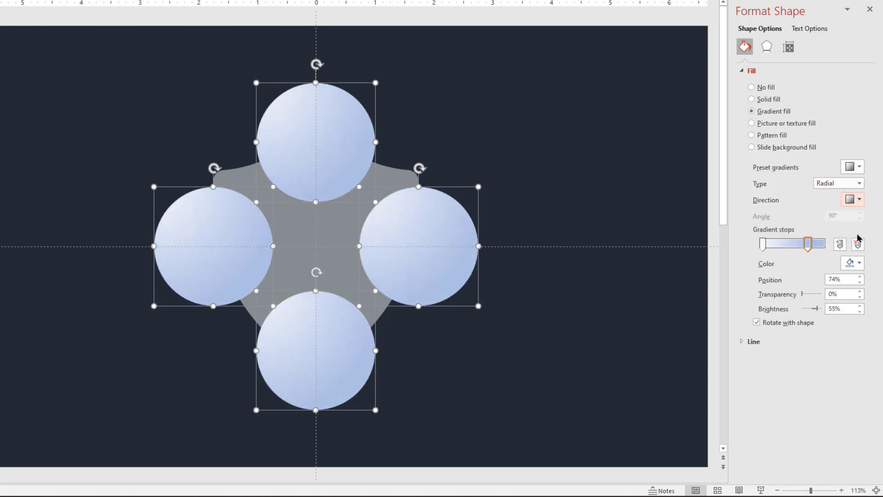
{"action": "left_click_drag", "start_coordinate": [810, 248], "coordinate": [815, 249]}
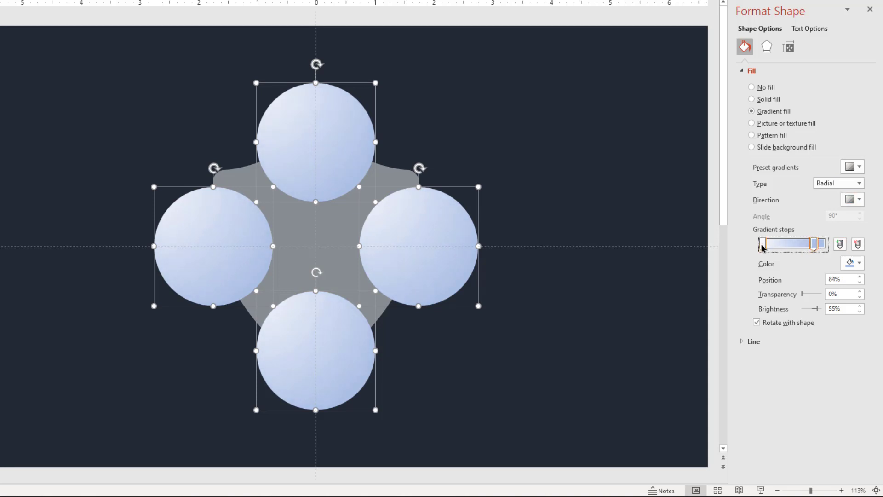
{"action": "left_click_drag", "start_coordinate": [762, 247], "coordinate": [778, 247]}
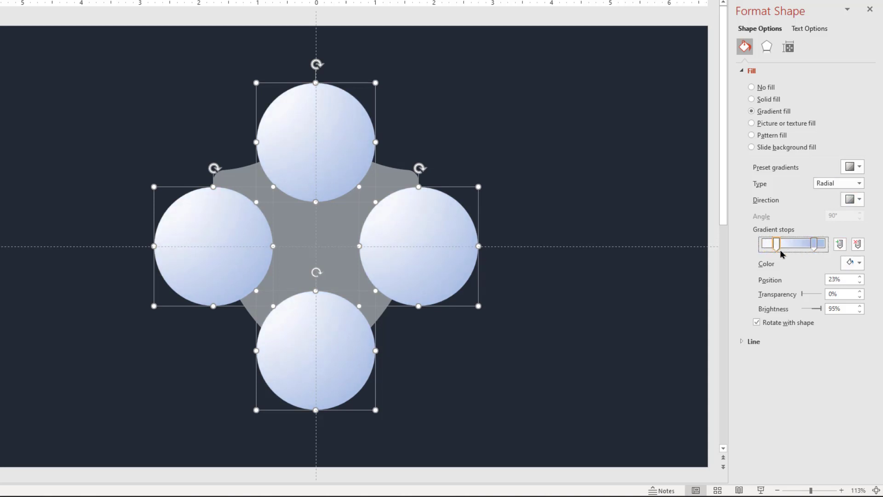
- Color the left gradient stop cyan and the right stop dark teal
{"action": "left_click", "coordinate": [855, 263]}
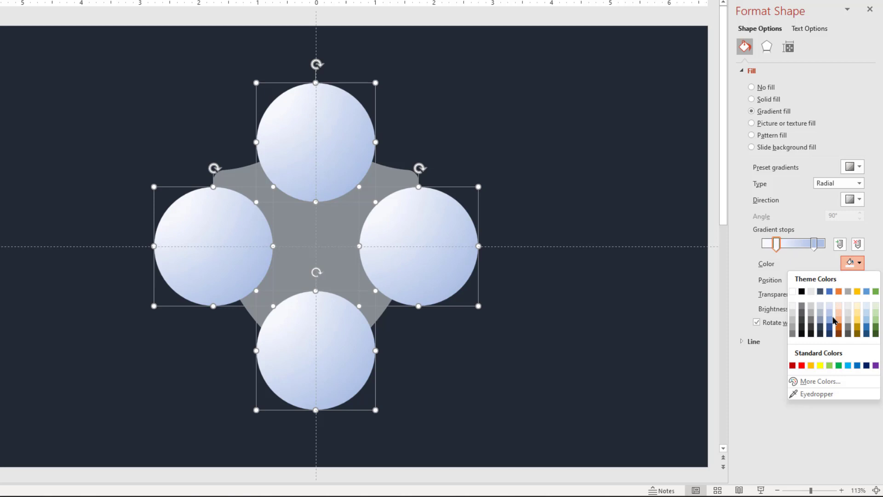
{"action": "left_click", "coordinate": [814, 382]}
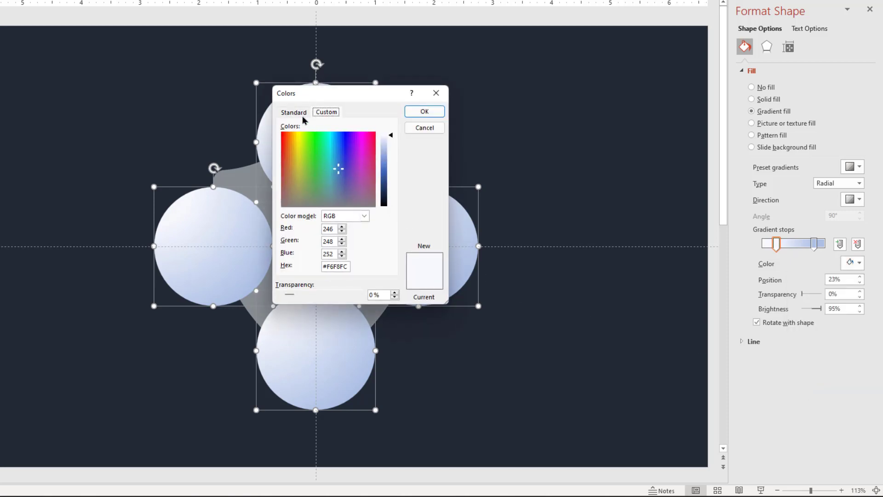
{"action": "left_click", "coordinate": [294, 113]}
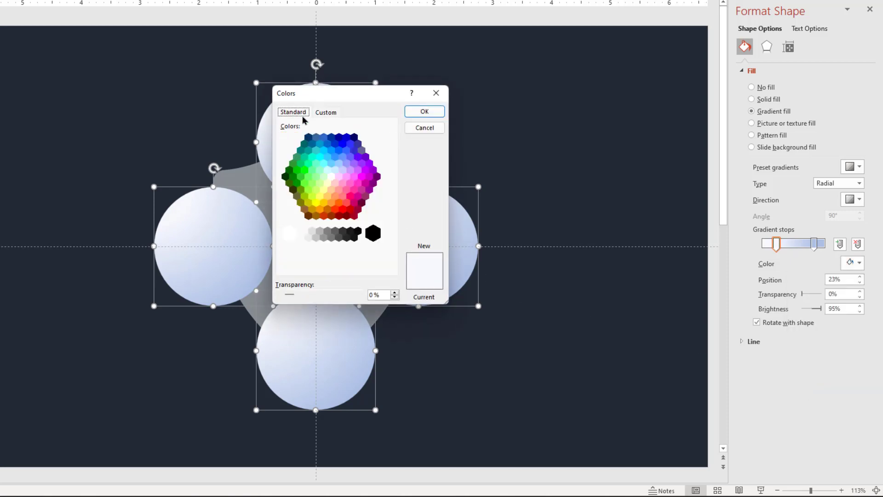
{"action": "left_click", "coordinate": [321, 158]}
{"action": "left_click", "coordinate": [416, 114]}
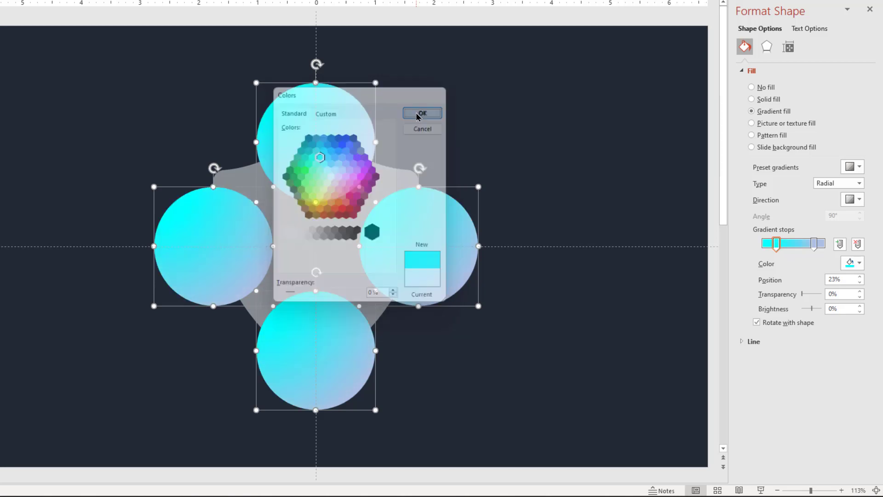
{"action": "left_click", "coordinate": [814, 243]}
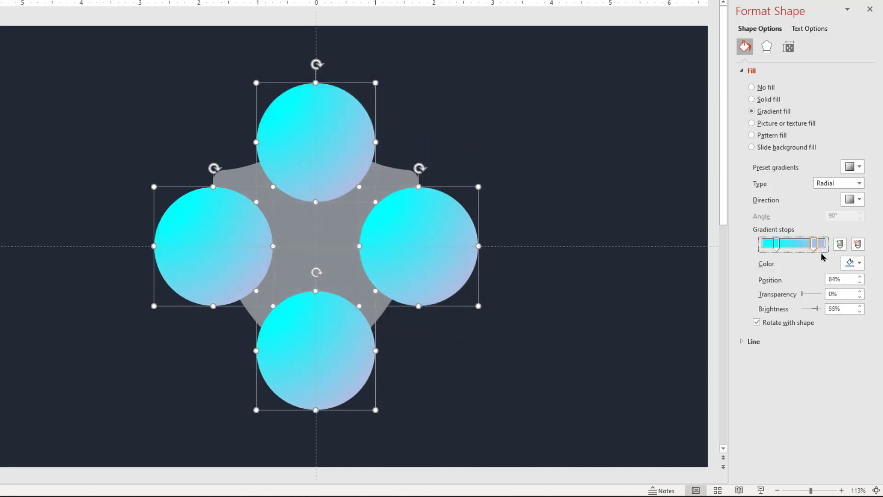
{"action": "left_click", "coordinate": [853, 263]}
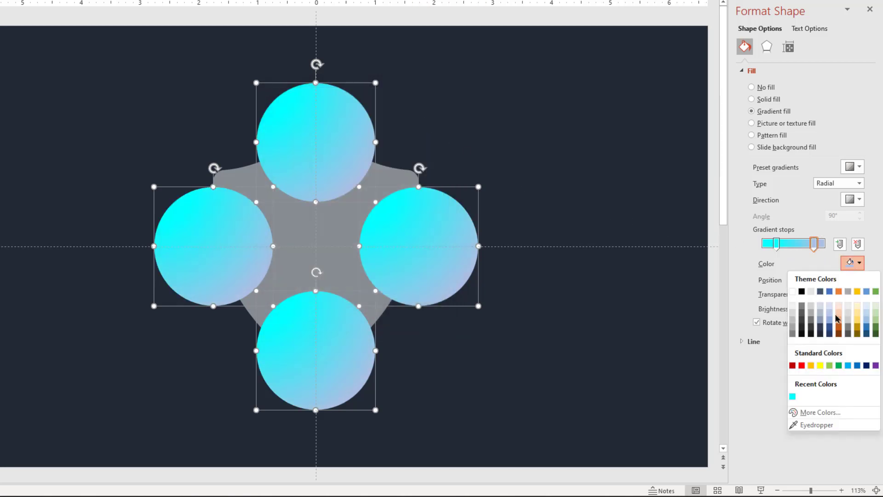
{"action": "left_click", "coordinate": [811, 412]}
{"action": "left_click", "coordinate": [299, 115]}
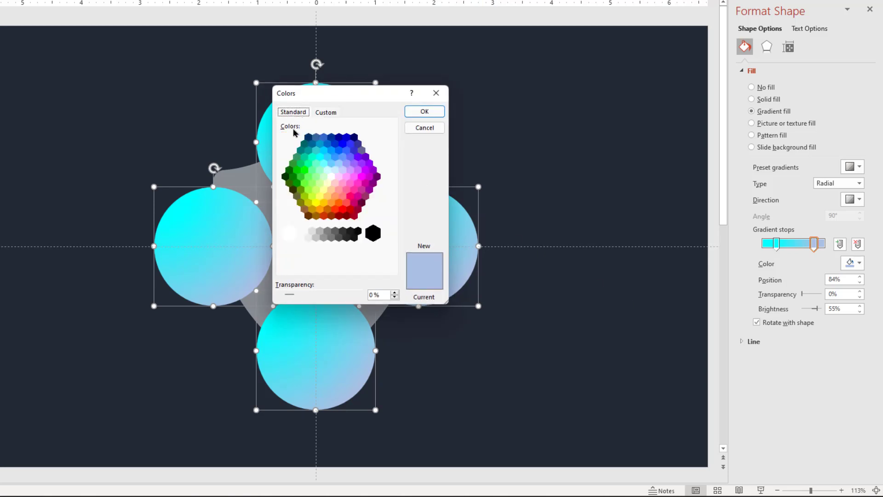
{"action": "left_click", "coordinate": [305, 144]}
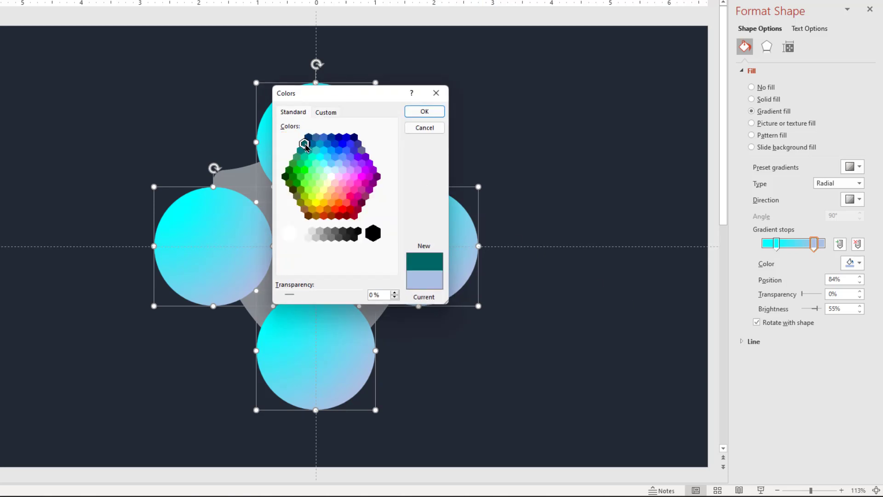
{"action": "left_click", "coordinate": [415, 115]}
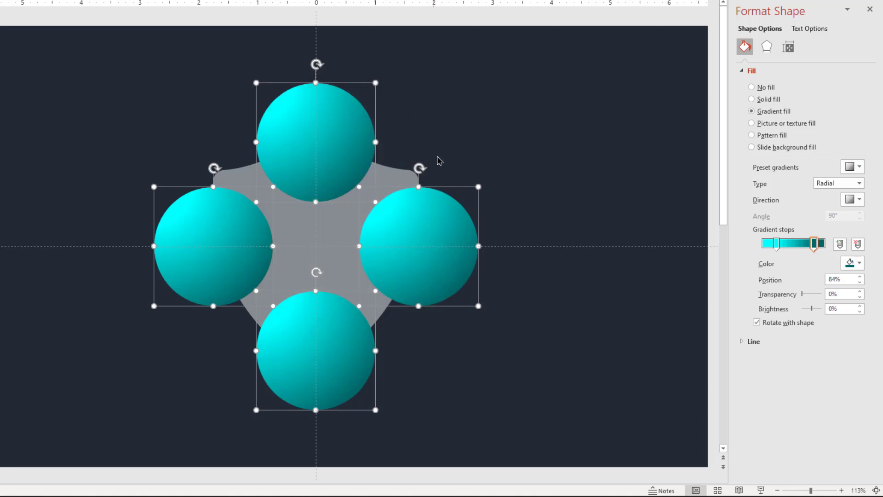
- Send the four gradient circles behind the shield
{"action": "right_click", "coordinate": [432, 273]}
{"action": "left_click", "coordinate": [465, 374]}
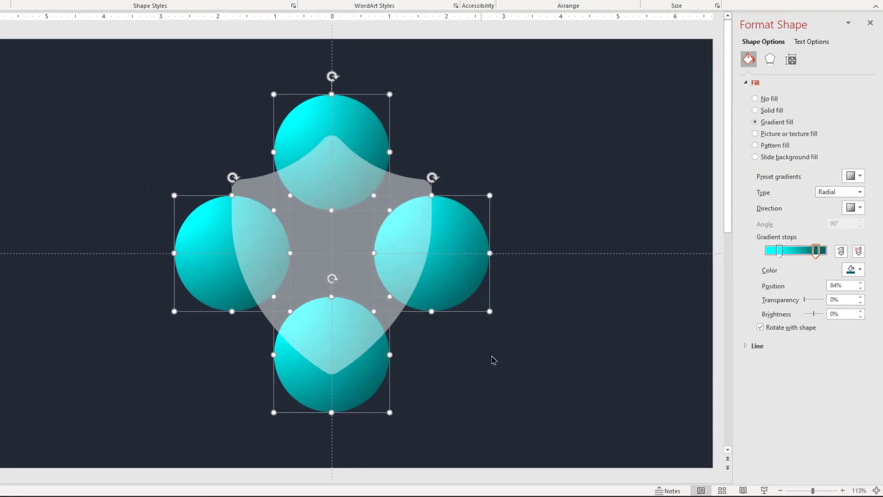
{"action": "left_click", "coordinate": [593, 355]}
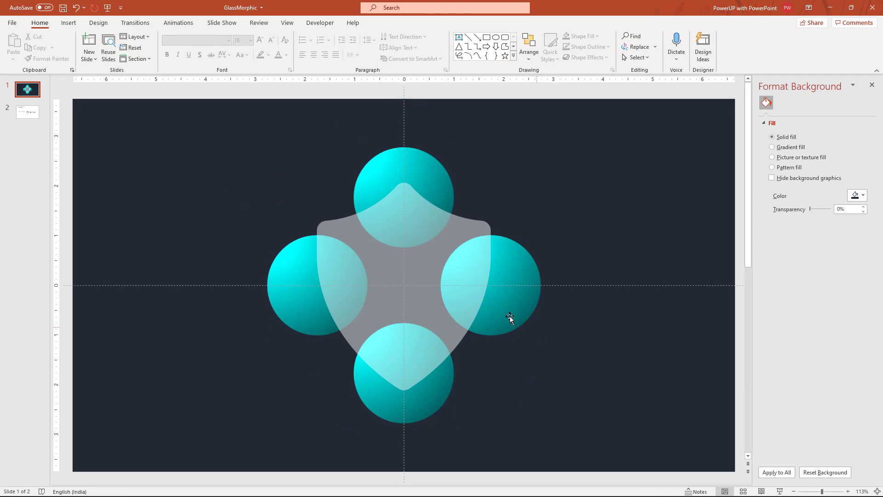
- Duplicate the shield to the slide's right and fill it opaque blue
{"action": "left_click", "coordinate": [409, 274]}
{"action": "key", "text": "ctrl+d"}
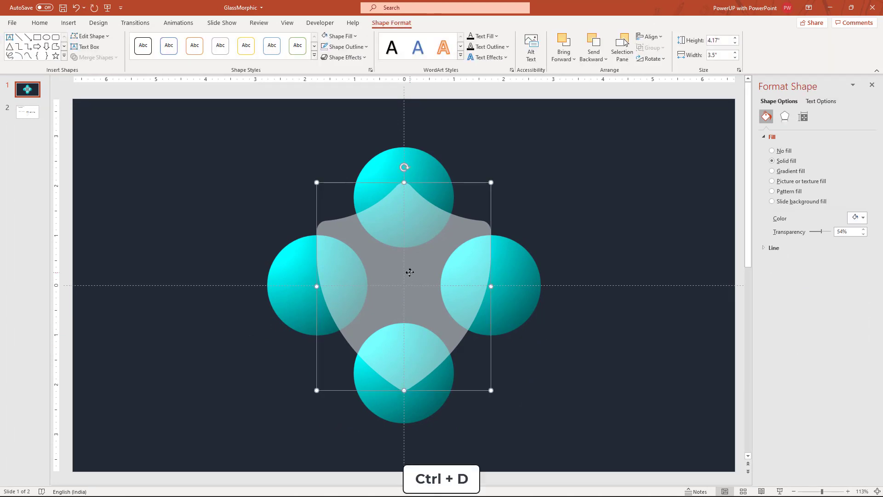
{"action": "left_click_drag", "start_coordinate": [407, 276], "coordinate": [610, 238]}
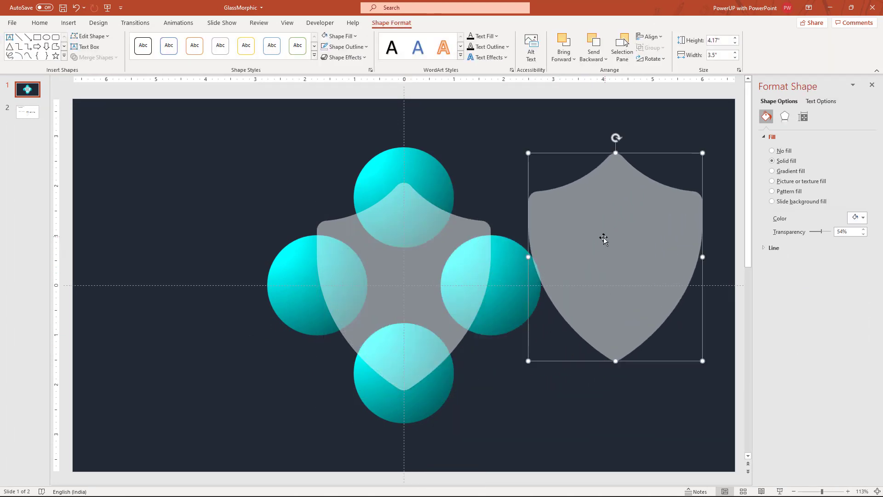
{"action": "left_click", "coordinate": [355, 36]}
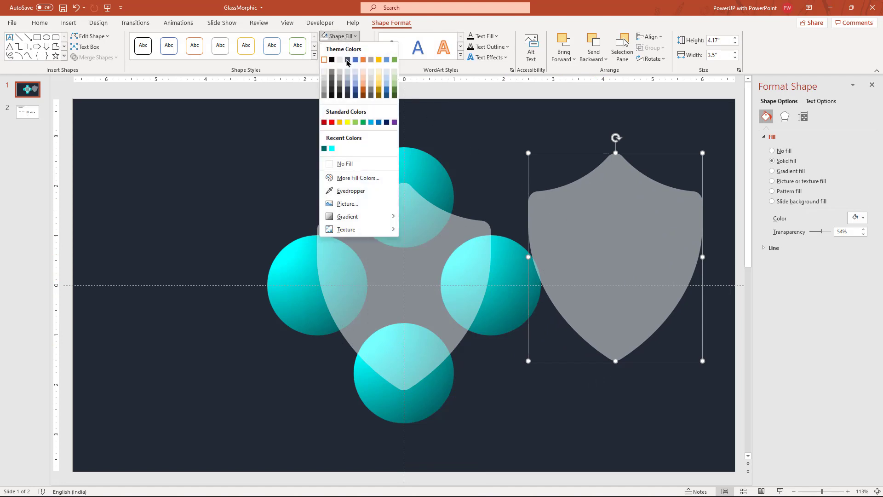
{"action": "left_click", "coordinate": [371, 123]}
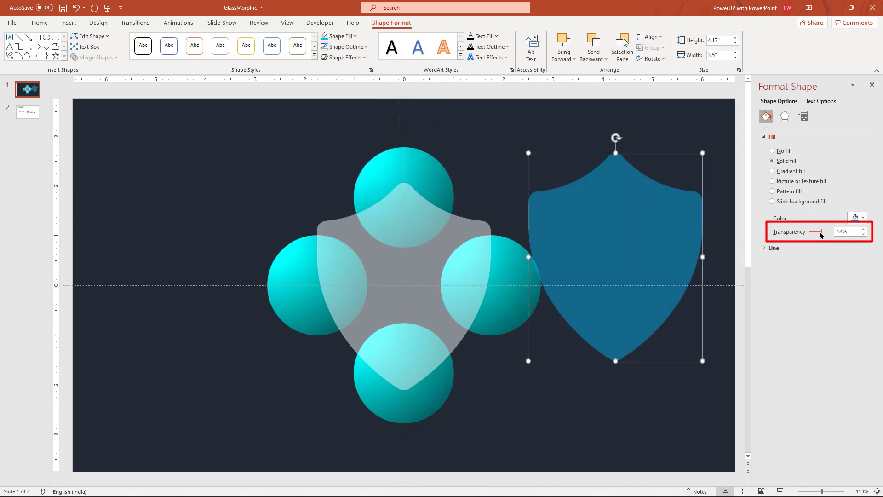
{"action": "left_click_drag", "start_coordinate": [822, 233], "coordinate": [810, 234]}
{"action": "left_click", "coordinate": [484, 167]}
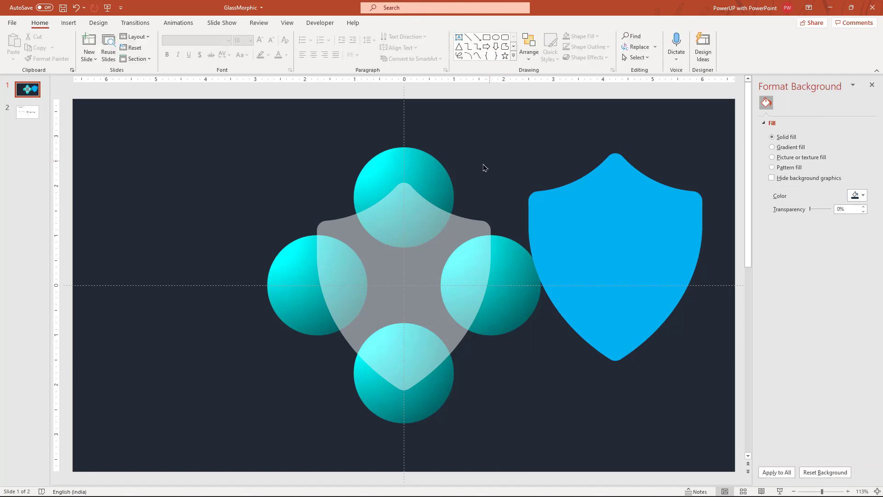
- Duplicate the four circles, fill the copies green, and align them over the originals
{"action": "left_click", "coordinate": [422, 166]}
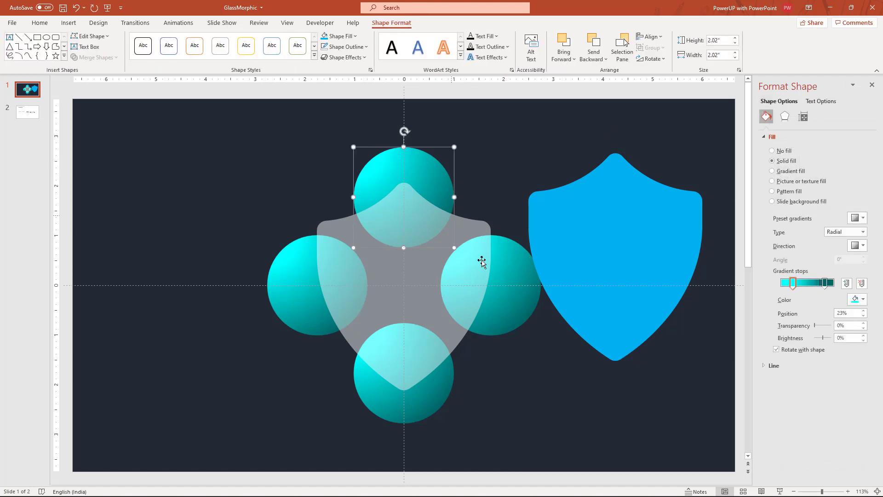
{"action": "left_click", "coordinate": [513, 305], "text": "shift"}
{"action": "left_click", "coordinate": [416, 387], "text": "shift"}
{"action": "left_click", "coordinate": [289, 305], "text": "shift"}
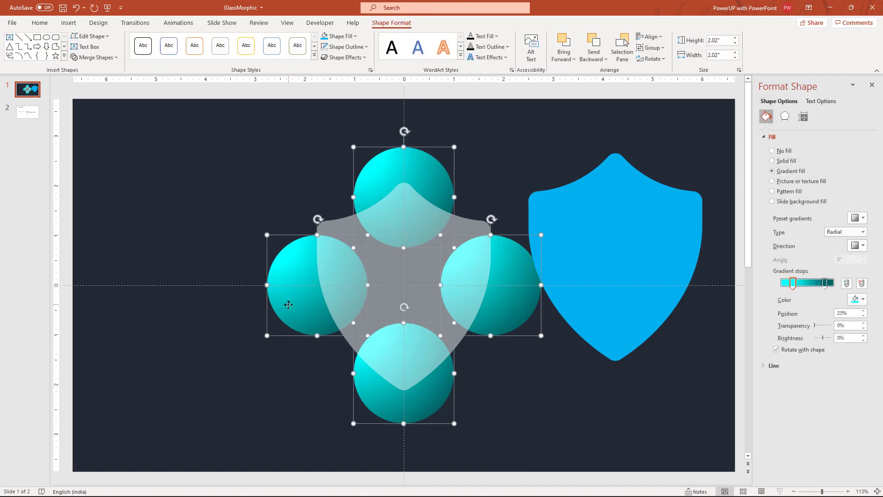
{"action": "key", "text": "ctrl+d"}
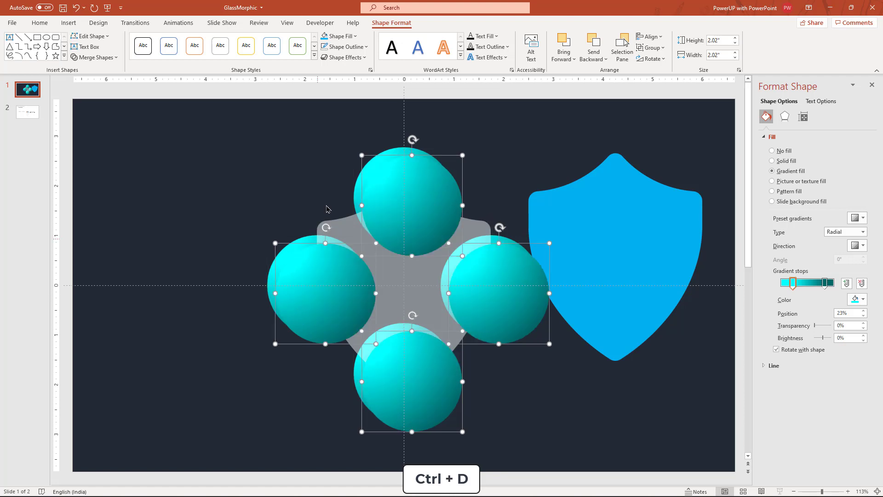
{"action": "left_click", "coordinate": [354, 36]}
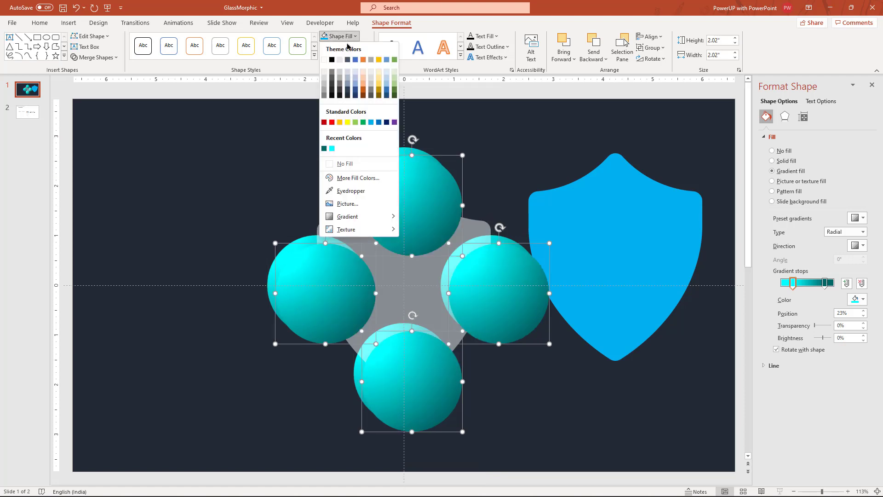
{"action": "left_click", "coordinate": [355, 123]}
{"action": "left_click_drag", "start_coordinate": [413, 209], "coordinate": [405, 201]}
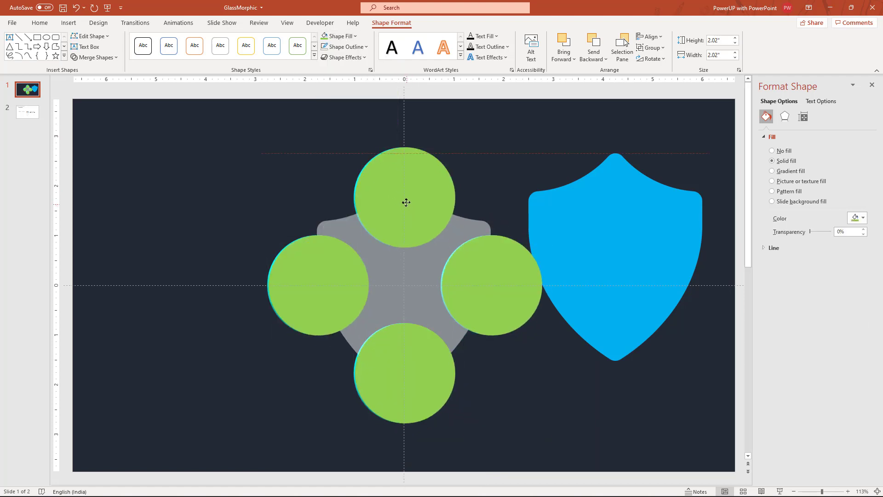
{"action": "key", "text": "ctrl+Left"}
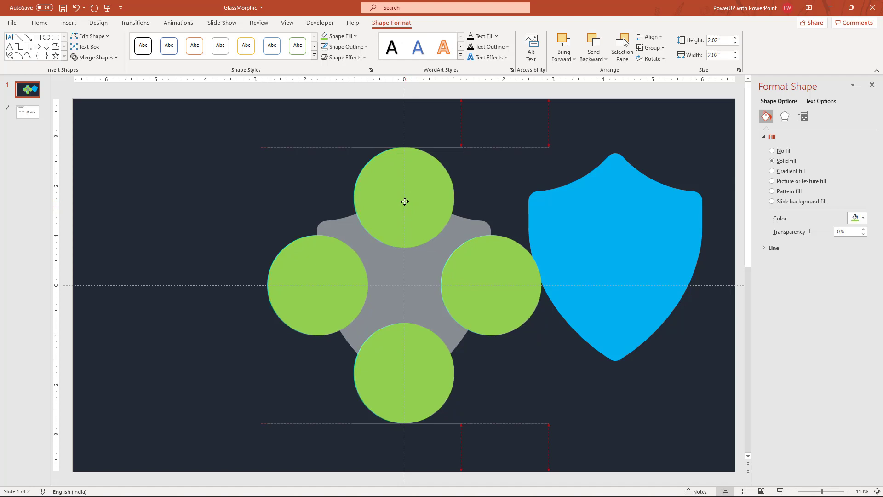
{"action": "key", "text": "ctrl+Left"}
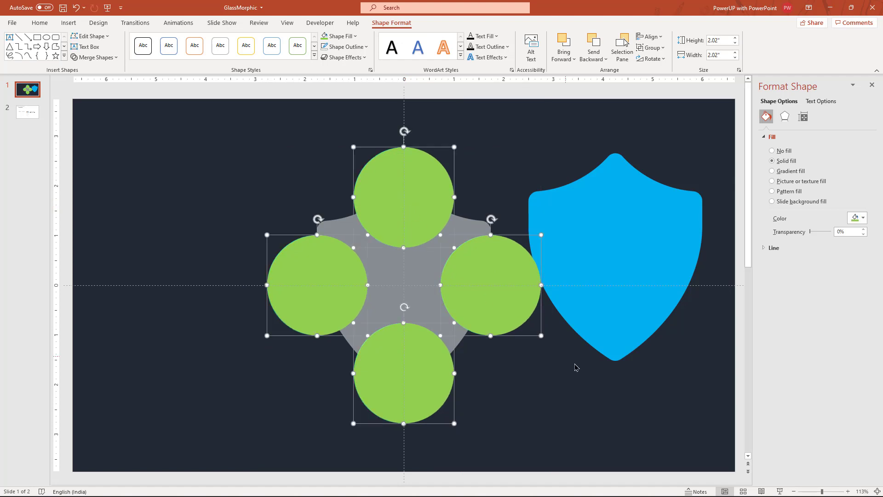
{"action": "left_click", "coordinate": [576, 366]}
{"action": "left_click", "coordinate": [623, 256]}
- Bring the blue shield to the front and center it over the circles
{"action": "right_click", "coordinate": [623, 253]}
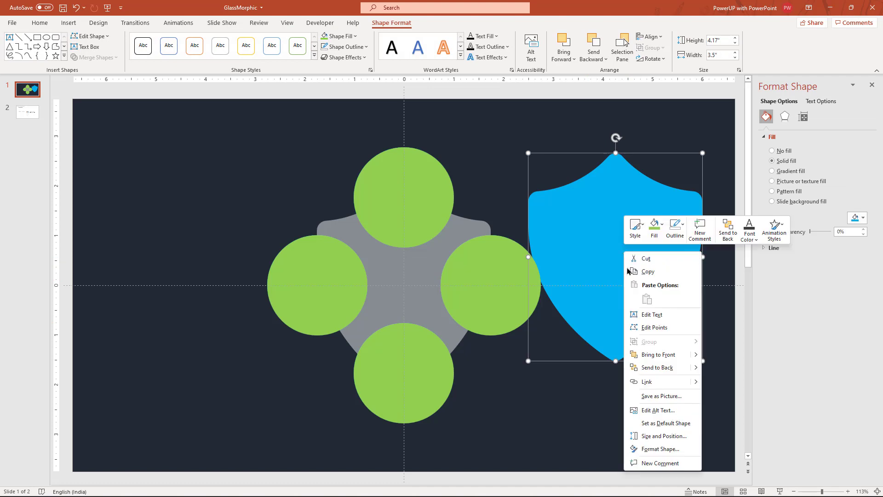
{"action": "left_click", "coordinate": [658, 354]}
{"action": "left_click_drag", "start_coordinate": [625, 266], "coordinate": [406, 259]}
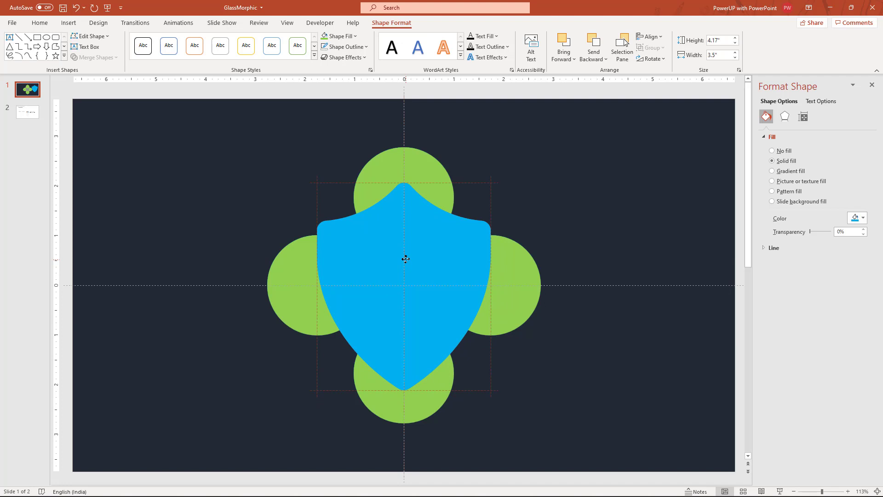
{"action": "left_click", "coordinate": [566, 351]}
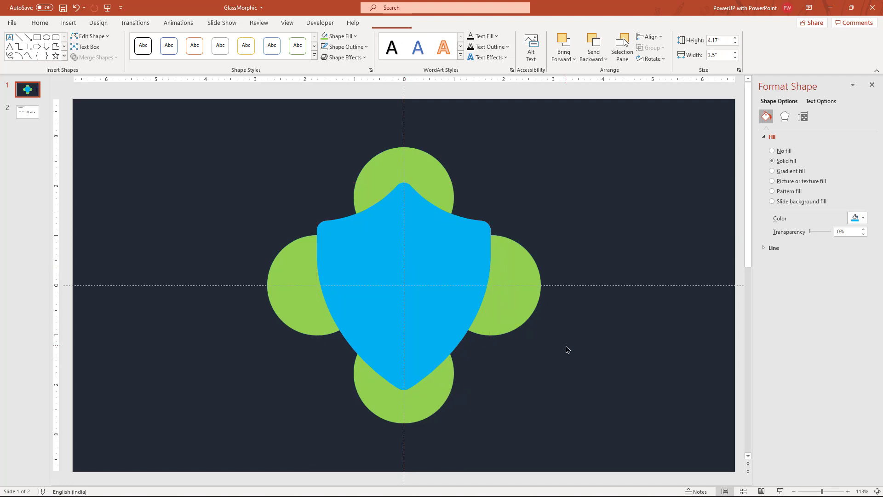
- Fragment the four green circles with the shield and move the X-shaped piece left
{"action": "left_click", "coordinate": [448, 181]}
{"action": "left_click", "coordinate": [523, 283], "text": "ctrl"}
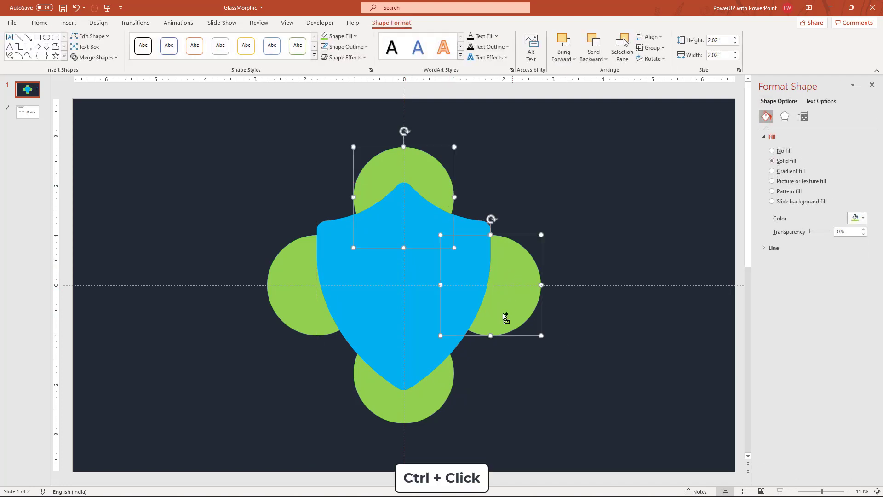
{"action": "left_click", "coordinate": [442, 396], "text": "ctrl"}
{"action": "left_click", "coordinate": [300, 294], "text": "ctrl"}
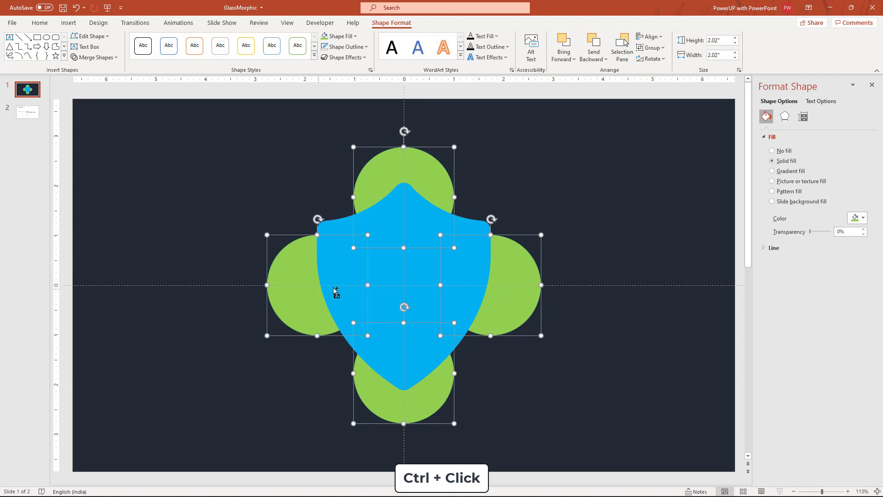
{"action": "left_click", "coordinate": [403, 273], "text": "ctrl"}
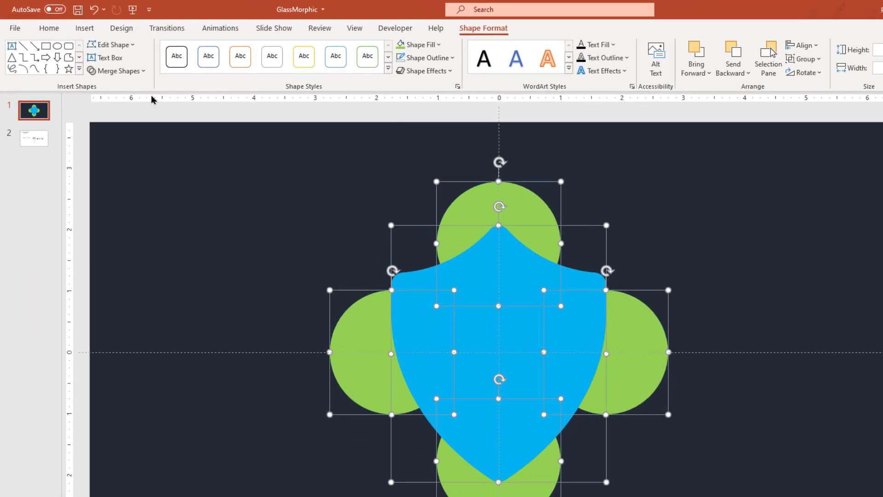
{"action": "left_click", "coordinate": [143, 72]}
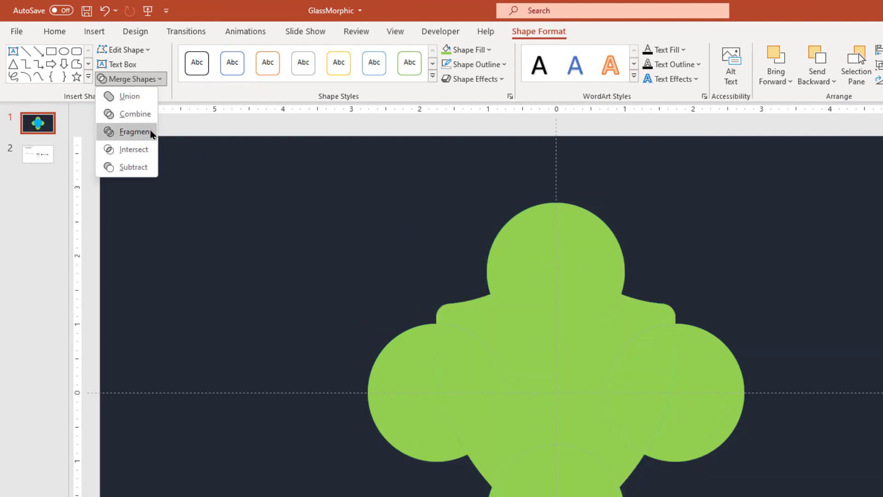
{"action": "left_click", "coordinate": [148, 133]}
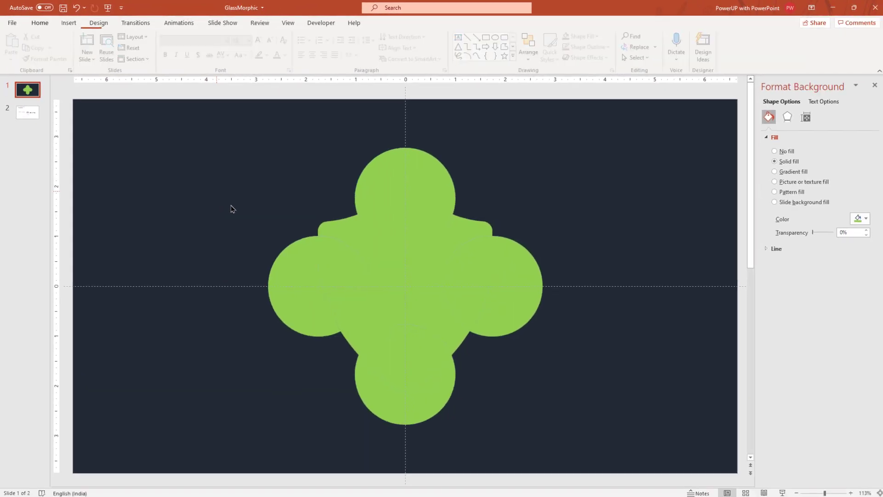
{"action": "left_click", "coordinate": [419, 275]}
{"action": "left_click_drag", "start_coordinate": [400, 270], "coordinate": [204, 244]}
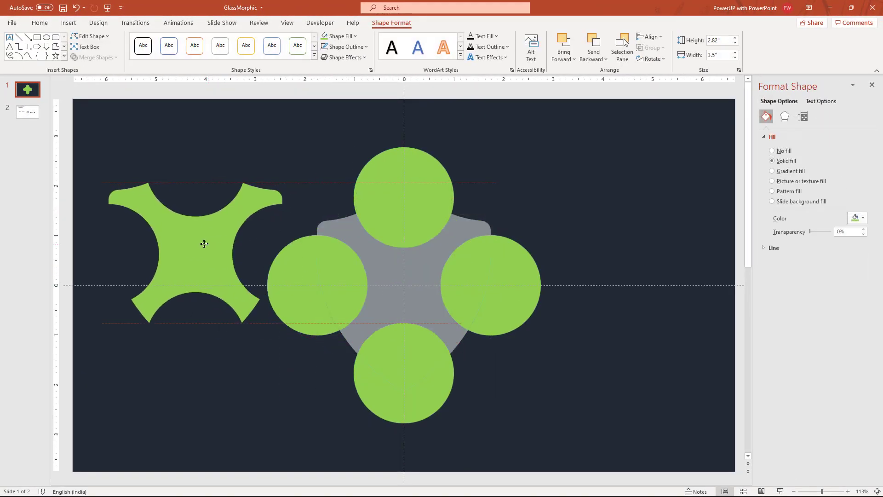
- Drag the outer green fragments to the left, then box-select and delete them
{"action": "left_click_drag", "start_coordinate": [299, 324], "coordinate": [181, 298]}
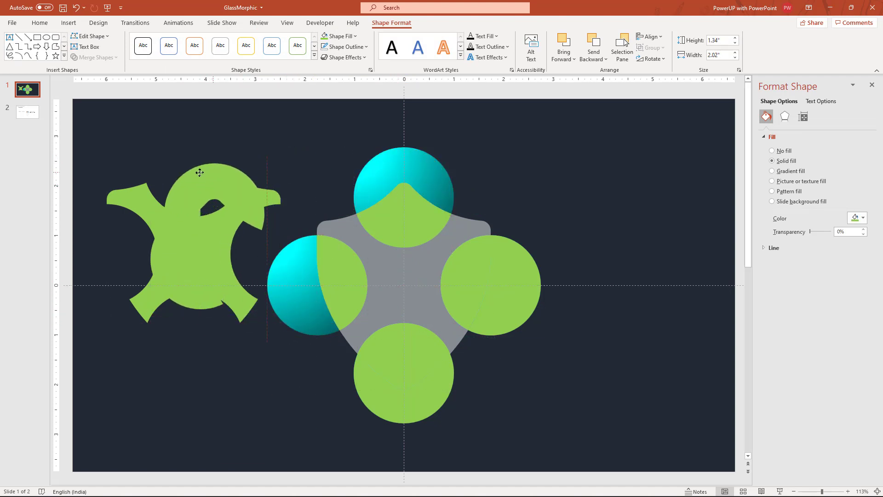
{"action": "left_click_drag", "start_coordinate": [265, 160], "coordinate": [173, 175]}
{"action": "left_click_drag", "start_coordinate": [524, 281], "coordinate": [238, 358]}
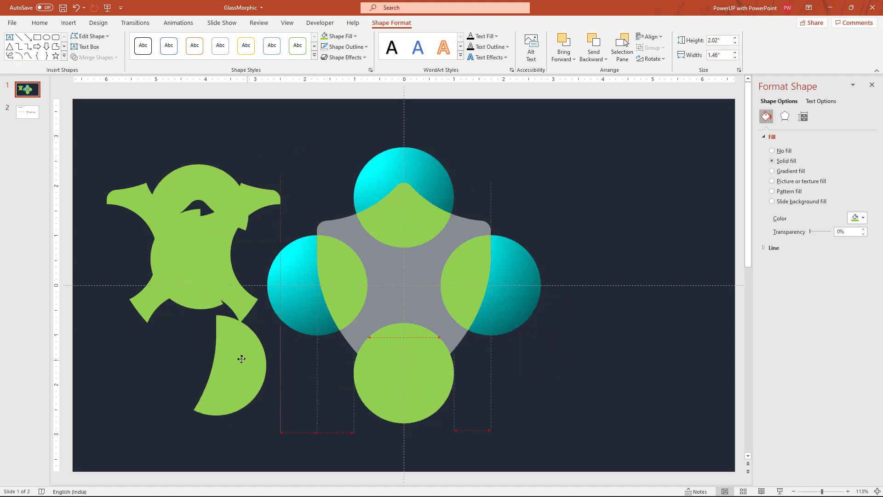
{"action": "left_click", "coordinate": [419, 403]}
{"action": "left_click_drag", "start_coordinate": [404, 410], "coordinate": [184, 364]}
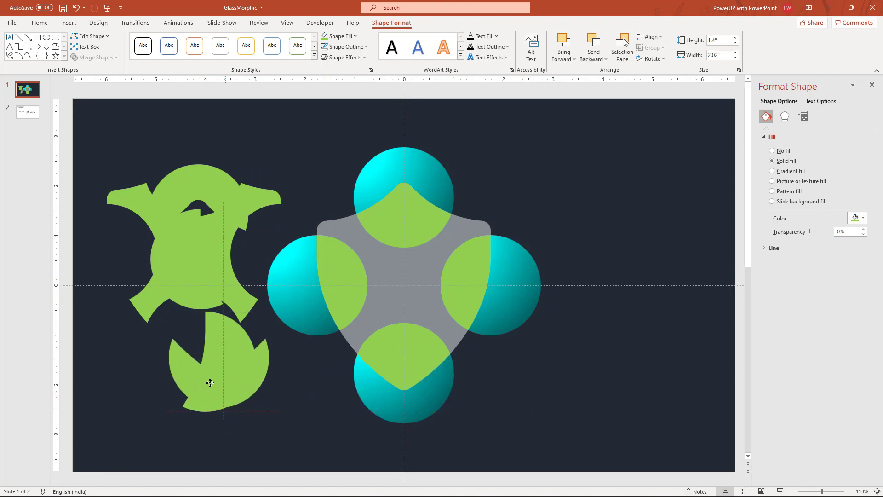
{"action": "left_click_drag", "start_coordinate": [76, 134], "coordinate": [290, 445]}
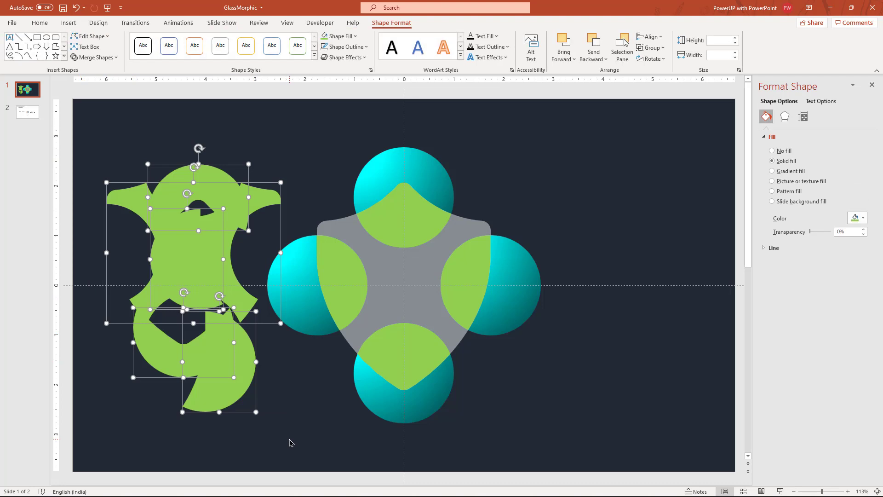
{"action": "key", "text": "Delete"}
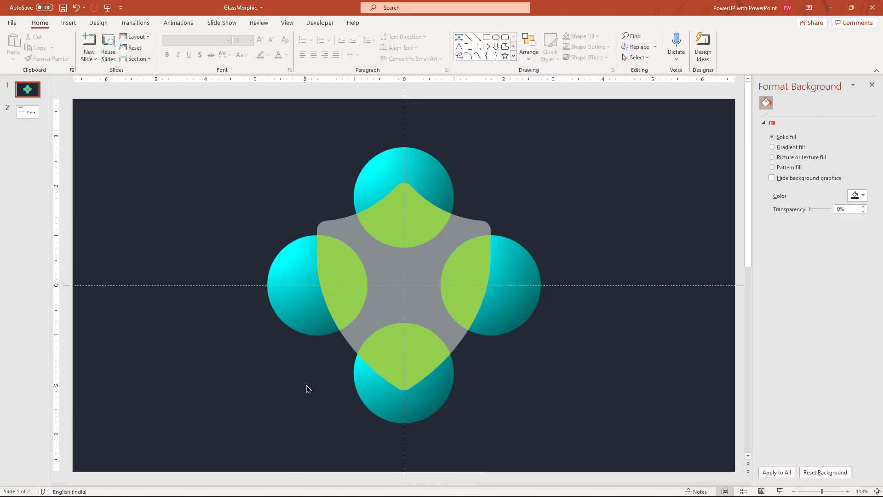
{"action": "left_click", "coordinate": [399, 289]}
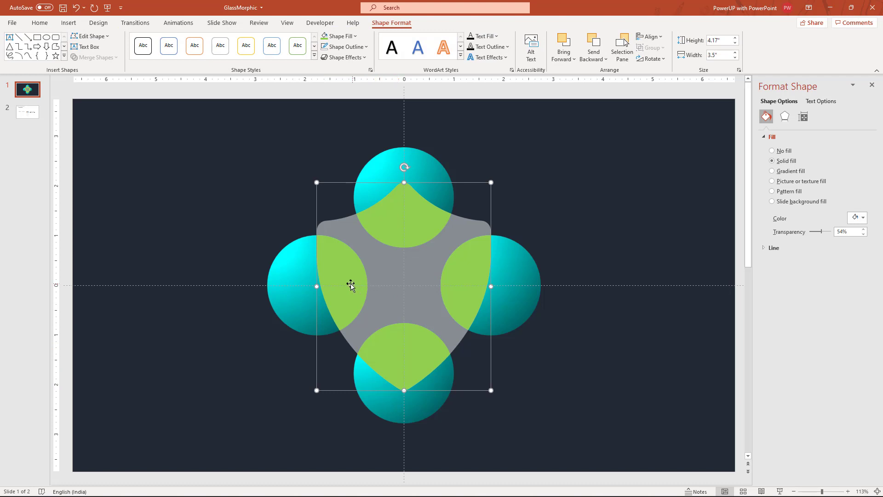
- Duplicate the grey shield to the right and give it a 45° linear gradient
{"action": "key", "text": "ctrl+d"}
{"action": "left_click_drag", "start_coordinate": [387, 290], "coordinate": [594, 272]}
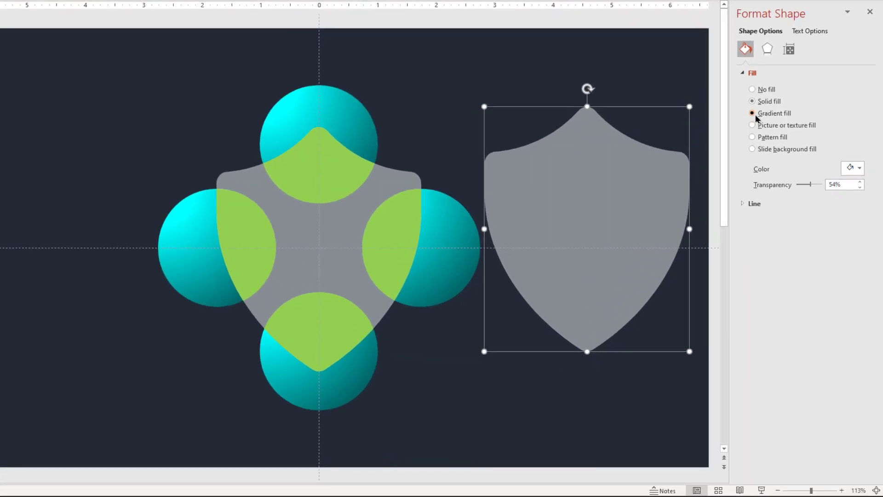
{"action": "left_click", "coordinate": [755, 115]}
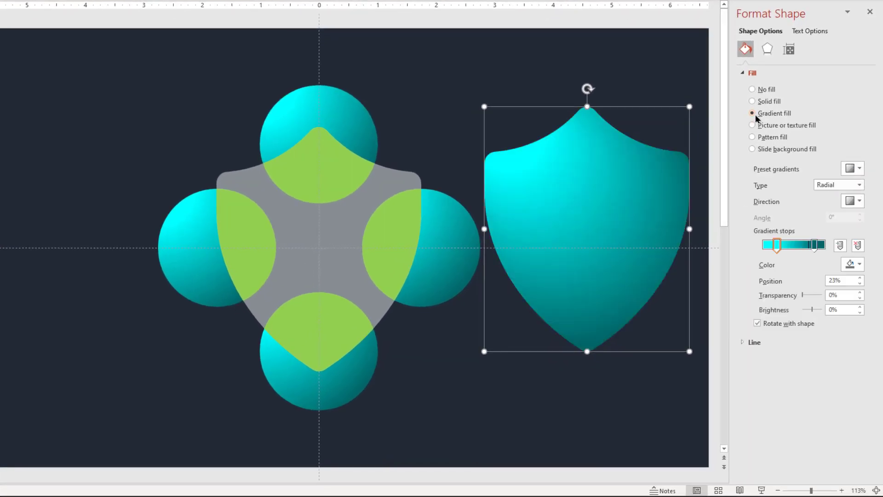
{"action": "left_click", "coordinate": [858, 185]}
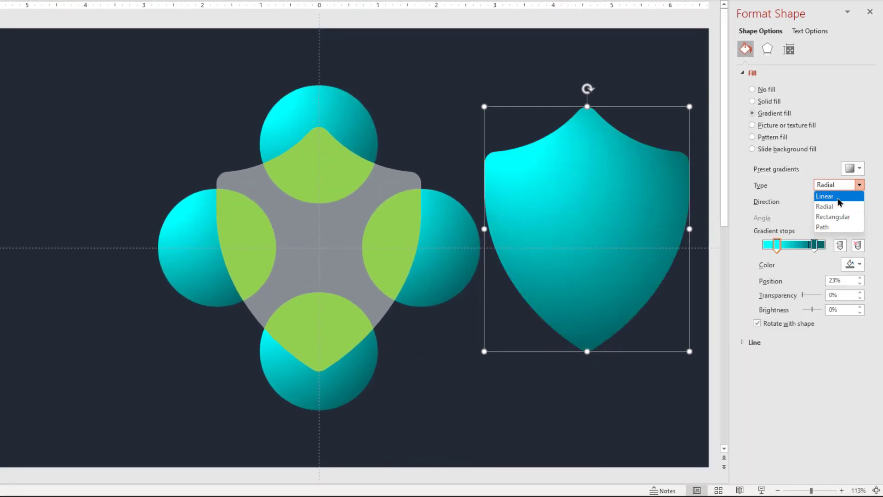
{"action": "left_click", "coordinate": [838, 195]}
{"action": "left_click", "coordinate": [854, 201]}
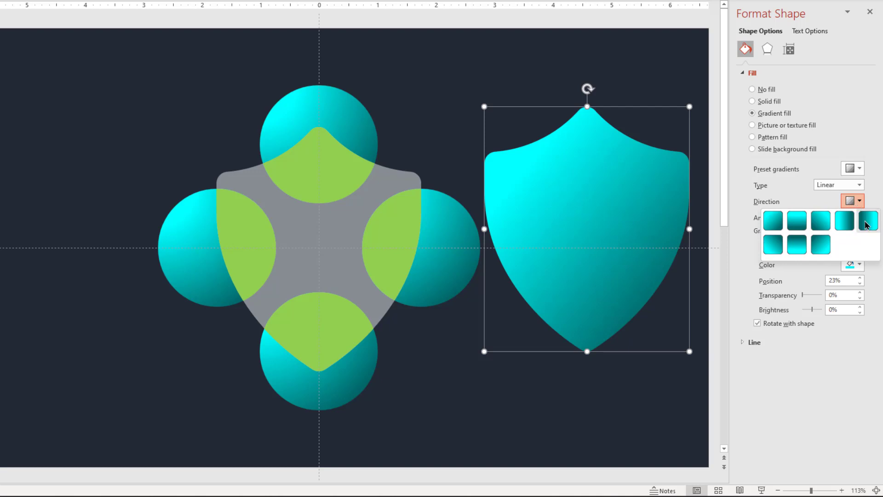
{"action": "left_click", "coordinate": [780, 224]}
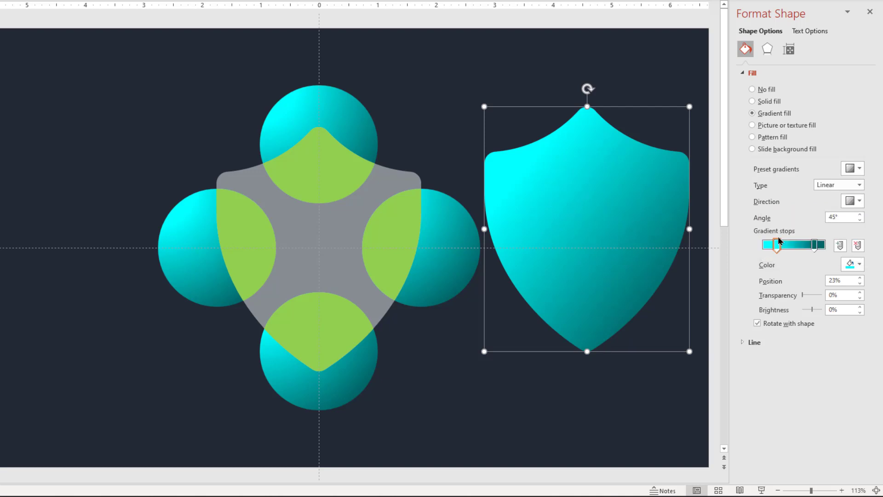
- Make both gradient stops white, at about 66% and 87% transparency
{"action": "left_click", "coordinate": [851, 264]}
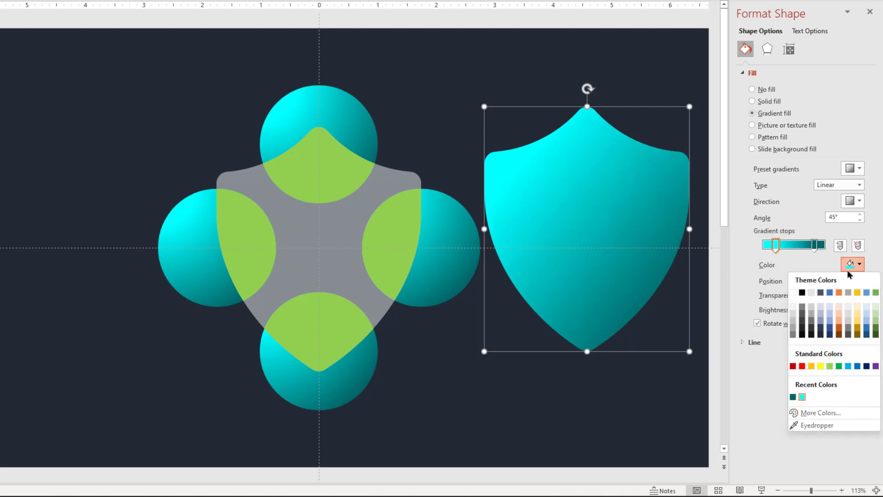
{"action": "left_click", "coordinate": [793, 292]}
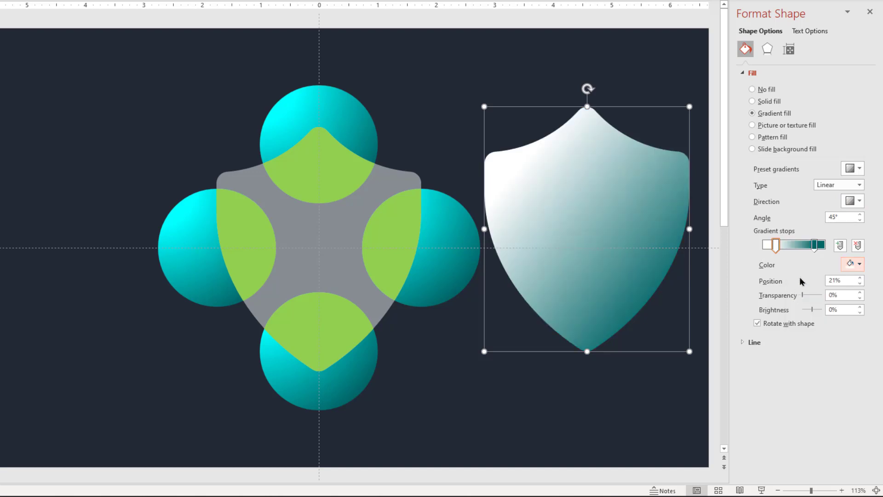
{"action": "left_click", "coordinate": [814, 245]}
{"action": "left_click", "coordinate": [851, 264]}
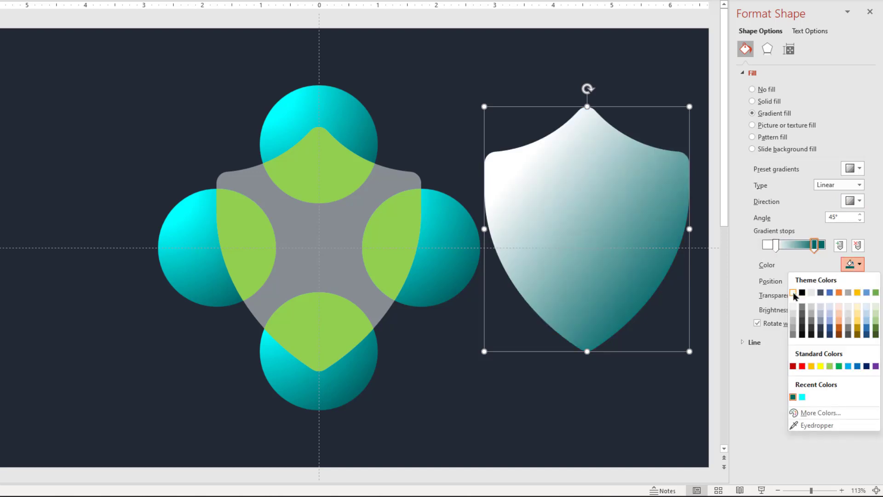
{"action": "left_click", "coordinate": [793, 292]}
{"action": "left_click", "coordinate": [775, 245]}
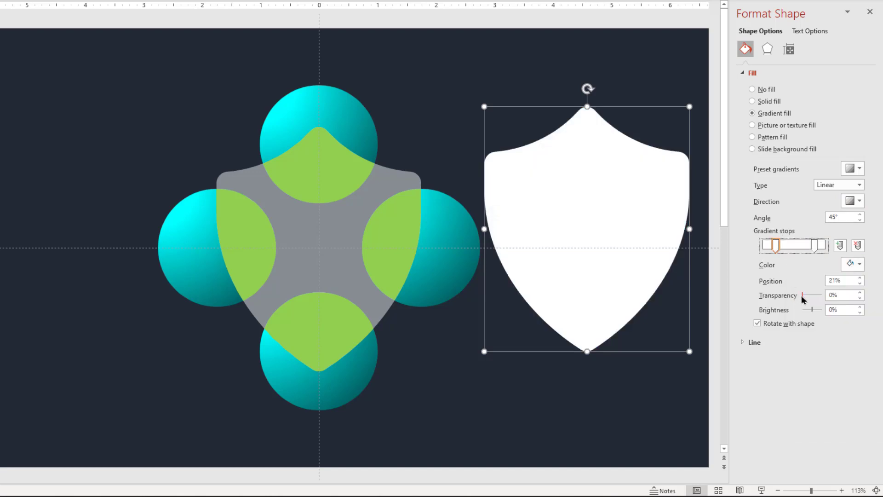
{"action": "left_click_drag", "start_coordinate": [802, 295], "coordinate": [814, 294]}
{"action": "left_click", "coordinate": [815, 245]}
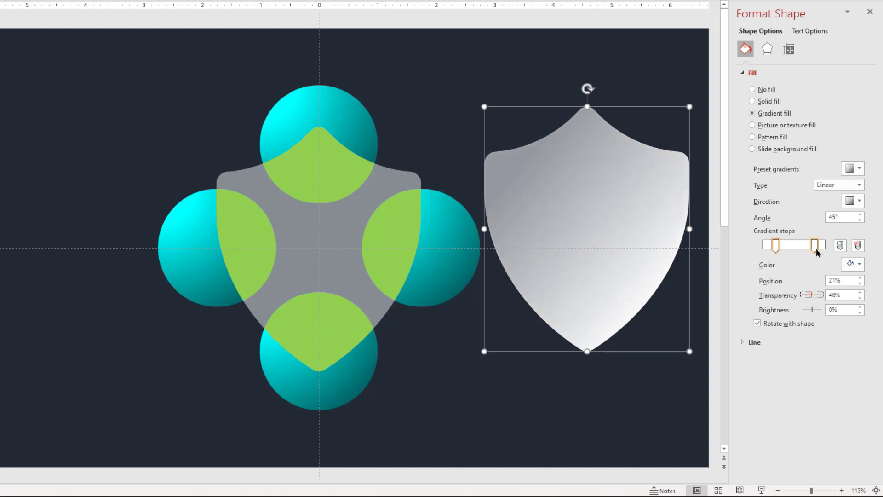
{"action": "left_click_drag", "start_coordinate": [803, 295], "coordinate": [818, 298]}
{"action": "left_click", "coordinate": [776, 245]}
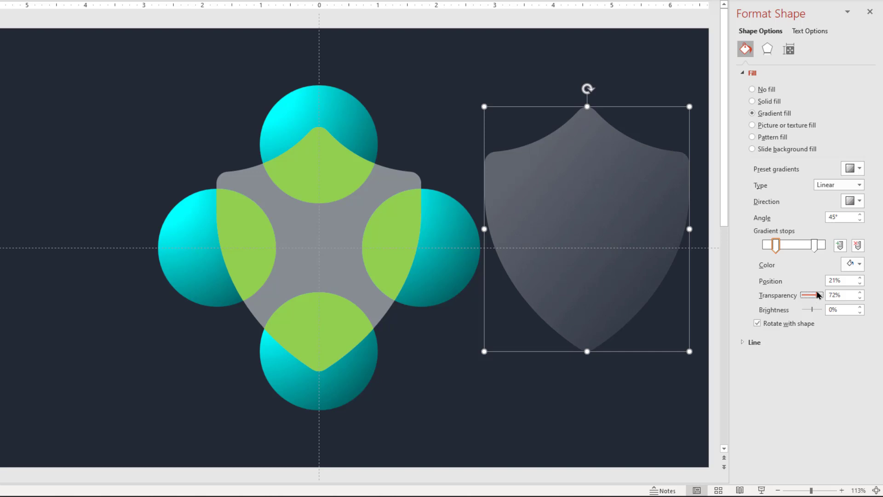
{"action": "left_click", "coordinate": [815, 245]}
{"action": "left_click_drag", "start_coordinate": [821, 297], "coordinate": [816, 298]}
{"action": "left_click", "coordinate": [776, 245]}
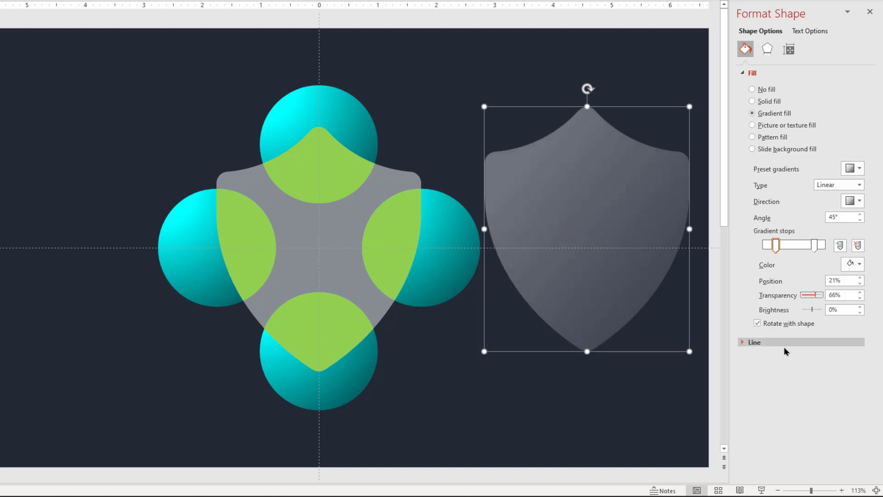
- Replace the shield's thick blue outline with a solid 0.5 pt white line
{"action": "left_click", "coordinate": [742, 343]}
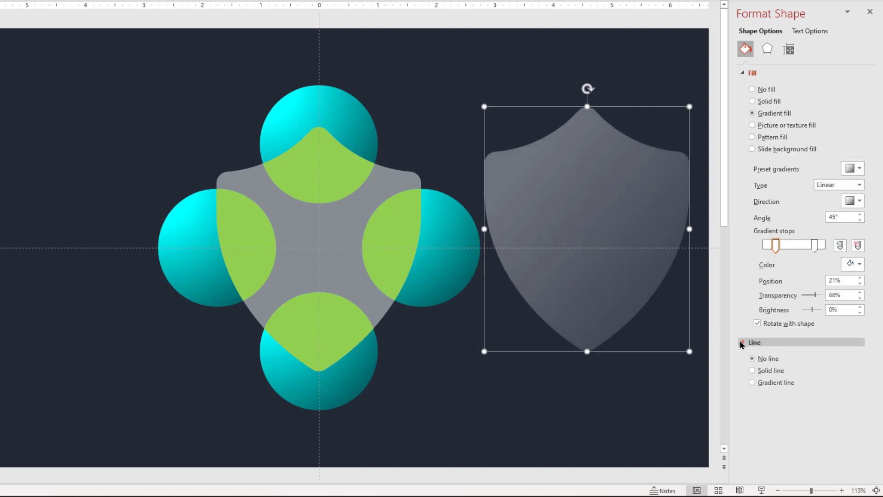
{"action": "left_click", "coordinate": [752, 370]}
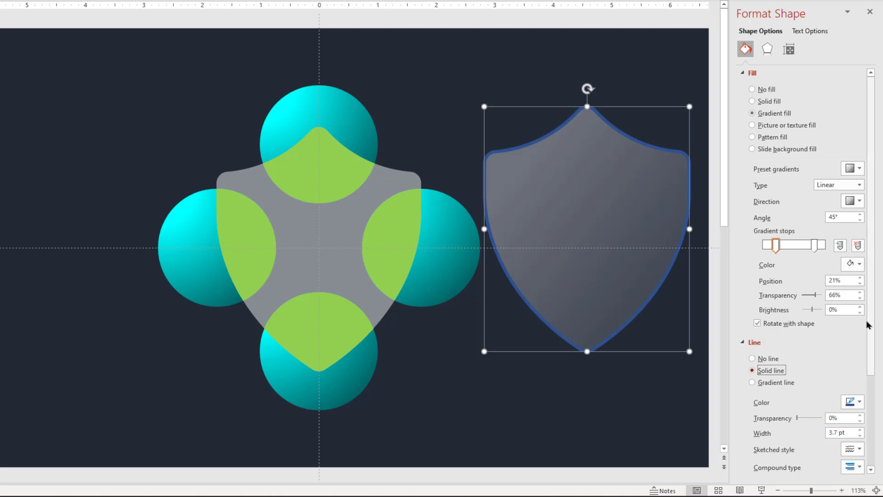
{"action": "scroll", "coordinate": [867, 325], "scroll_direction": "down", "scroll_amount": 3}
{"action": "scroll", "coordinate": [862, 322], "scroll_direction": "down", "scroll_amount": 1}
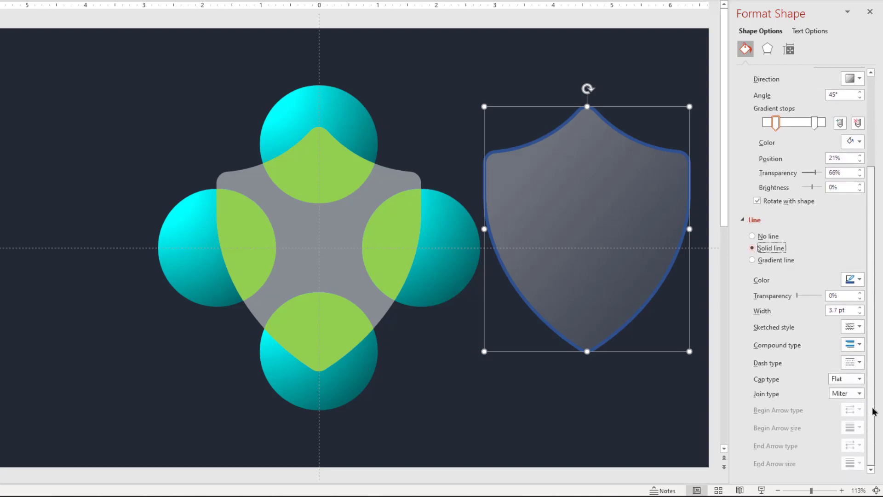
{"action": "left_click", "coordinate": [859, 313]}
{"action": "left_click", "coordinate": [859, 313]}
{"action": "left_click", "coordinate": [859, 313]}
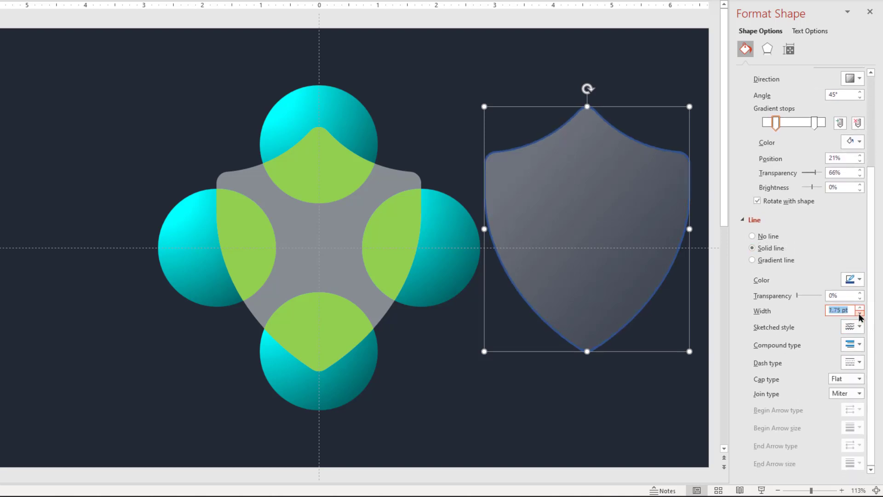
{"action": "left_click", "coordinate": [859, 313]}
{"action": "left_click", "coordinate": [859, 313]}
{"action": "left_click", "coordinate": [860, 313]}
{"action": "left_click", "coordinate": [859, 313]}
{"action": "left_click", "coordinate": [857, 280]}
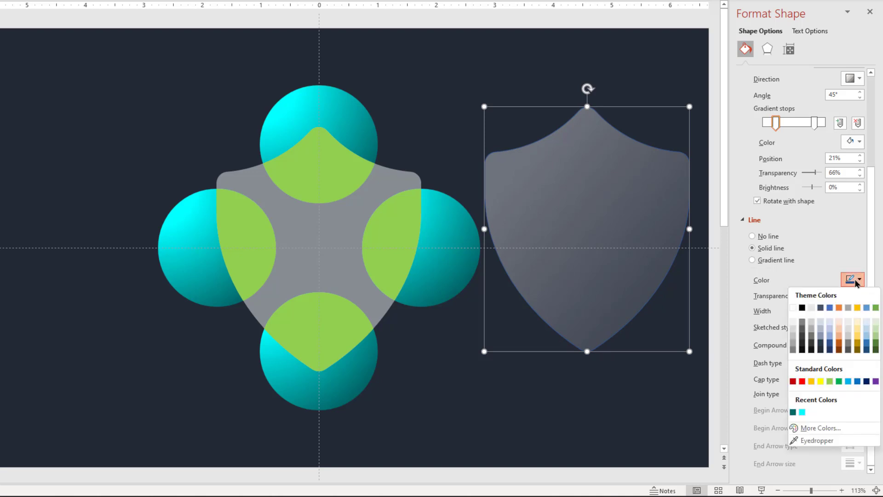
{"action": "left_click", "coordinate": [793, 323]}
- Select all four cyan circles, check their shortcut menu, then clear the selection
{"action": "left_click", "coordinate": [644, 393]}
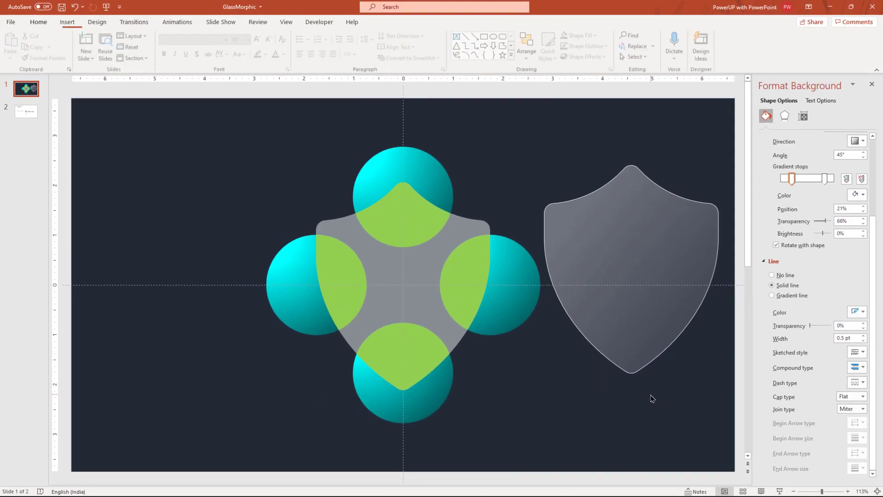
{"action": "left_click", "coordinate": [438, 178]}
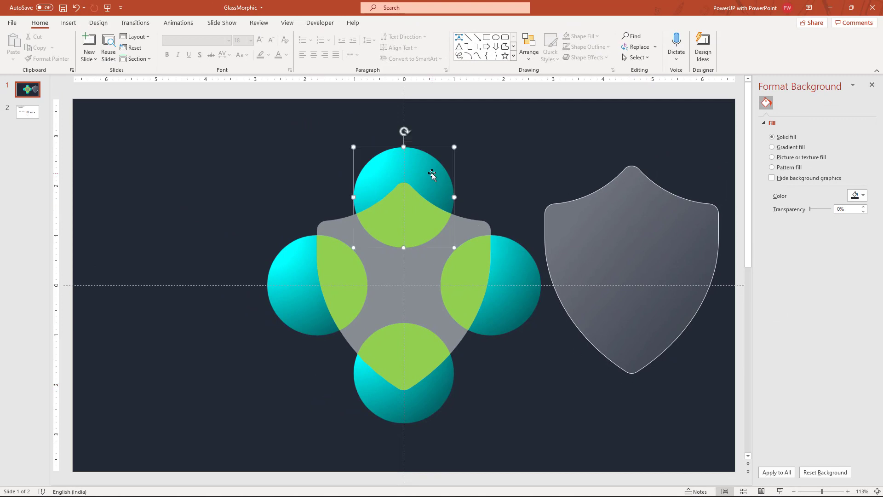
{"action": "left_click", "coordinate": [496, 276], "text": "shift"}
{"action": "left_click", "coordinate": [401, 399], "text": "shift"}
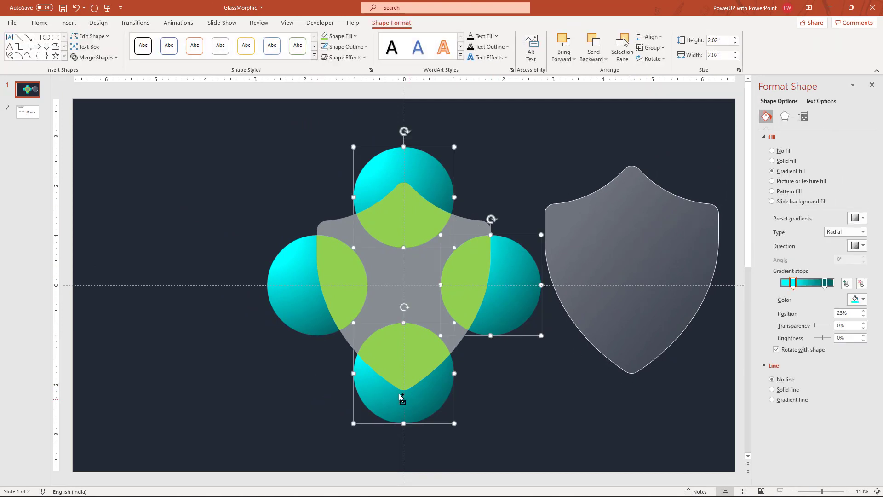
{"action": "left_click", "coordinate": [307, 304], "text": "shift"}
{"action": "right_click", "coordinate": [299, 309]}
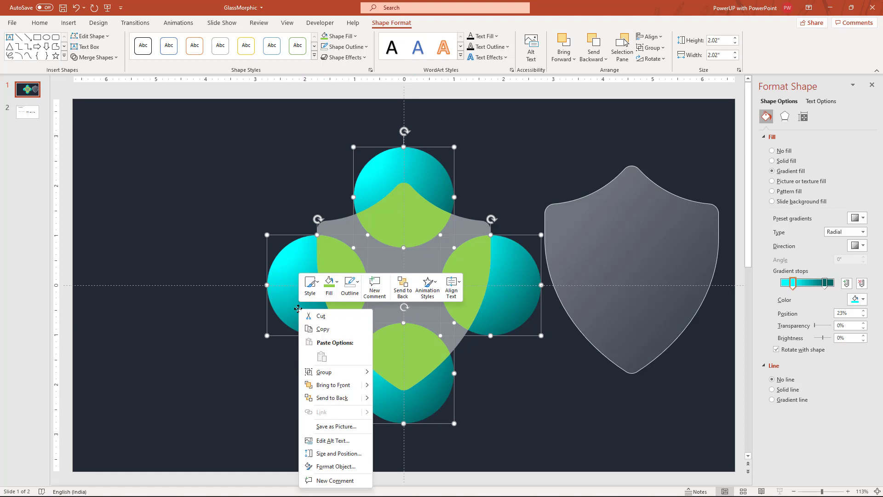
{"action": "key", "text": "Escape"}
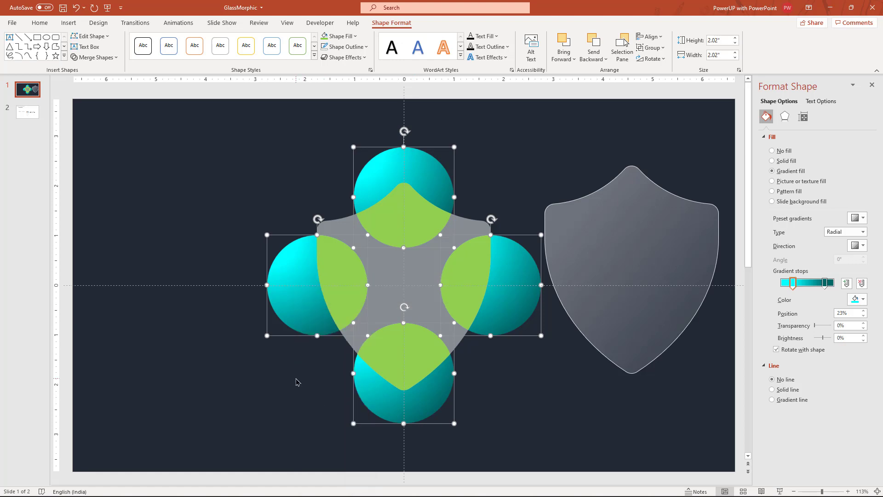
{"action": "left_click", "coordinate": [297, 382]}
- Format-paint the left circle's cyan gradient onto the left, top, right and bottom green pieces
{"action": "left_click", "coordinate": [296, 251]}
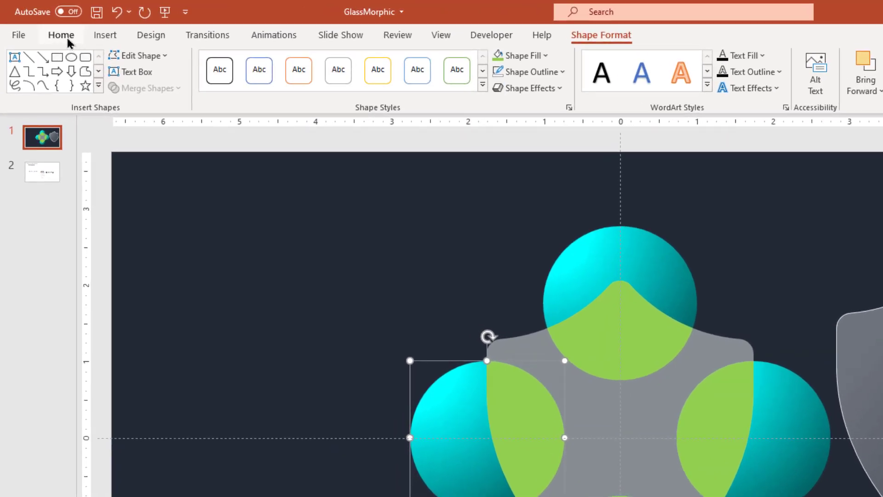
{"action": "left_click", "coordinate": [41, 24]}
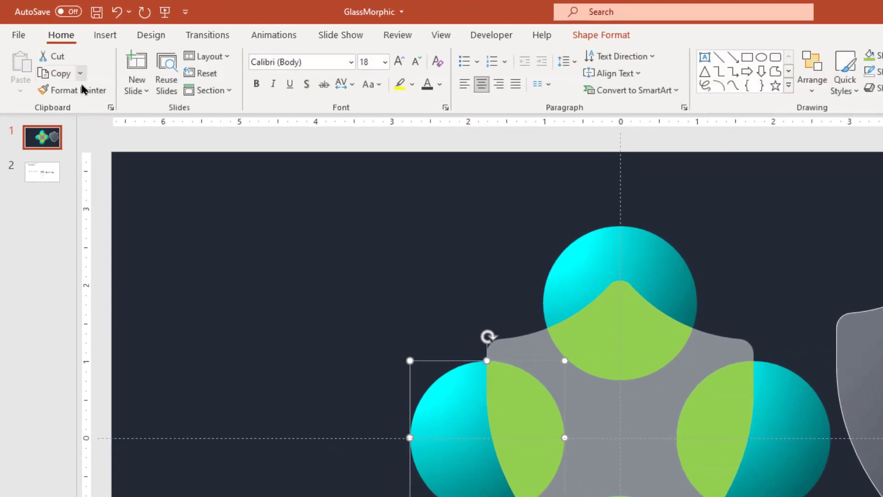
{"action": "left_click", "coordinate": [74, 91]}
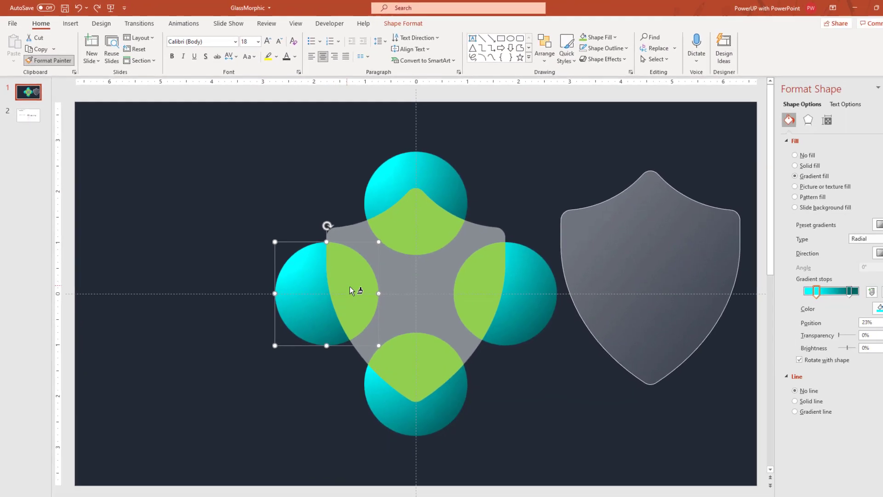
{"action": "left_click", "coordinate": [351, 290]}
{"action": "left_click", "coordinate": [406, 219]}
{"action": "left_click", "coordinate": [482, 280]}
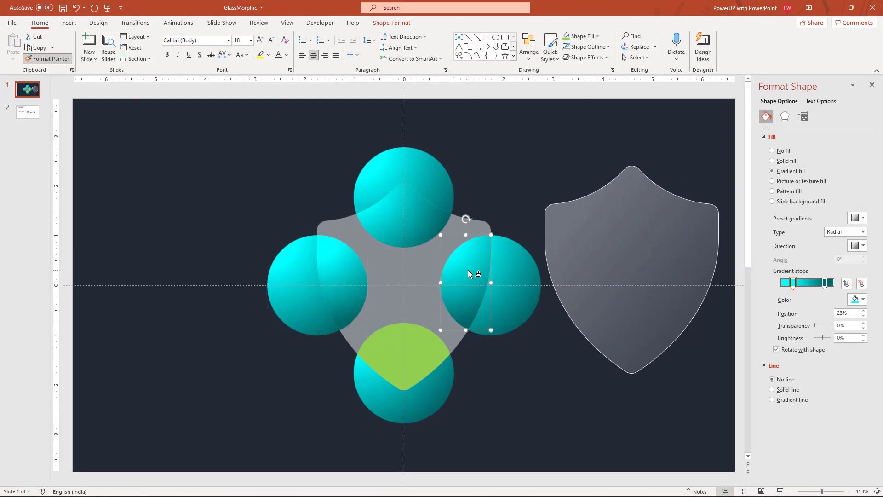
{"action": "left_click", "coordinate": [410, 351]}
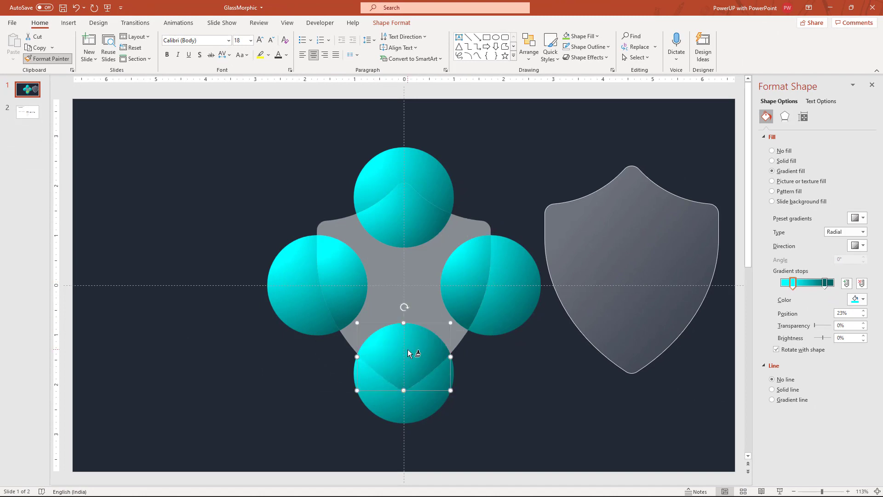
{"action": "left_click", "coordinate": [481, 374]}
{"action": "left_click", "coordinate": [401, 274]}
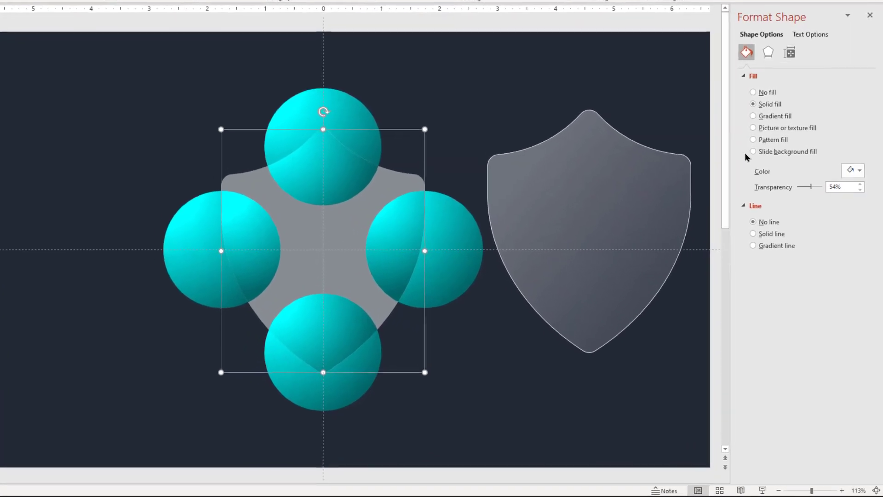
- Fill the grey central shape with the slide background, then select the four overlap pieces
{"action": "left_click", "coordinate": [772, 201]}
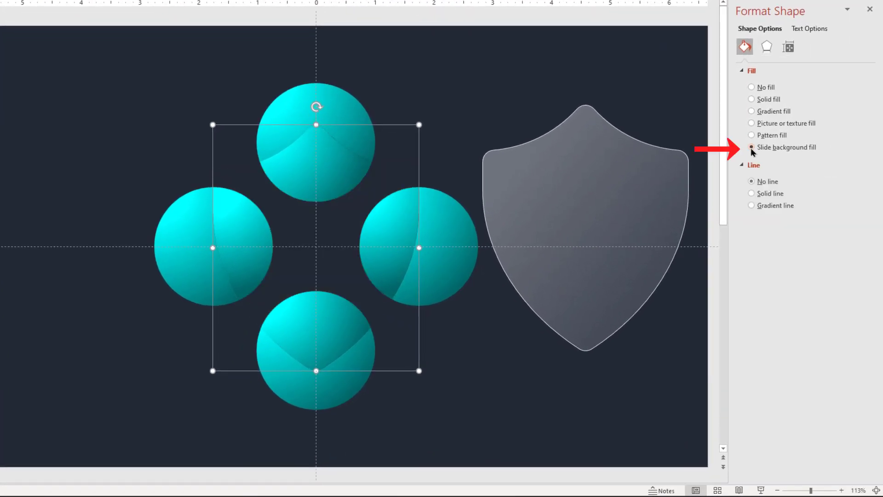
{"action": "left_click", "coordinate": [462, 132]}
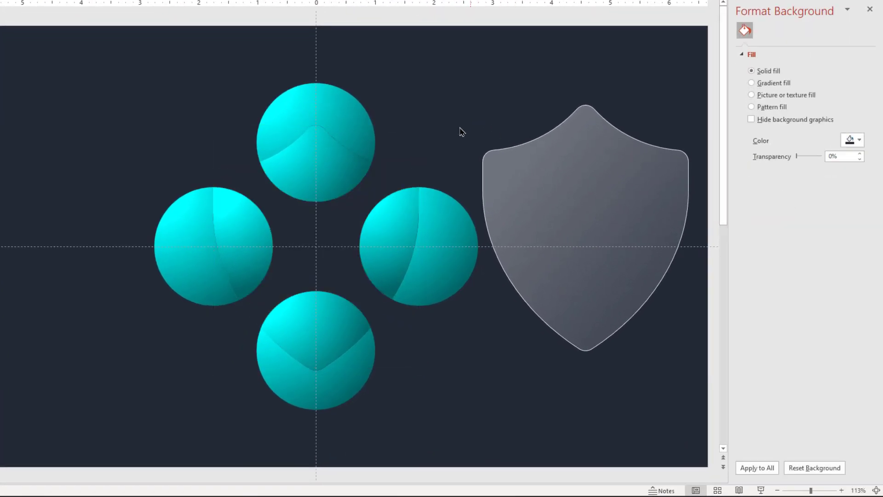
{"action": "left_click", "coordinate": [329, 171]}
{"action": "left_click", "coordinate": [388, 234], "text": "shift"}
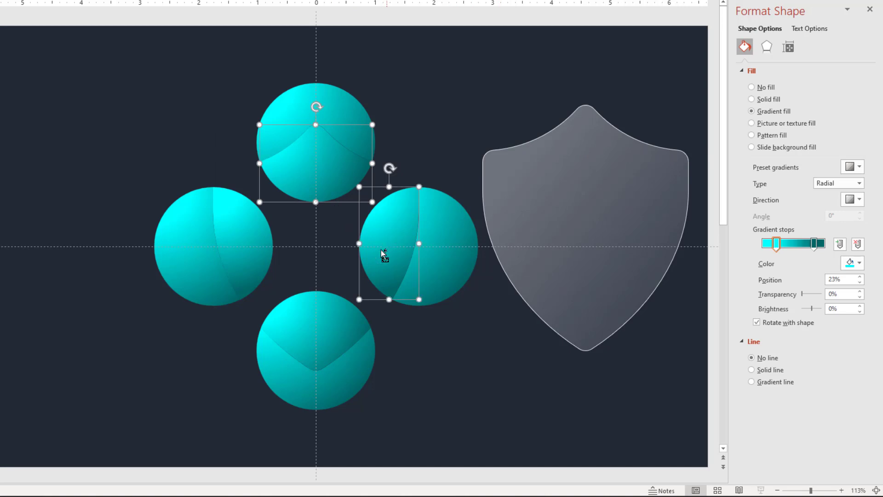
{"action": "left_click", "coordinate": [325, 321], "text": "shift"}
{"action": "left_click", "coordinate": [240, 234], "text": "shift"}
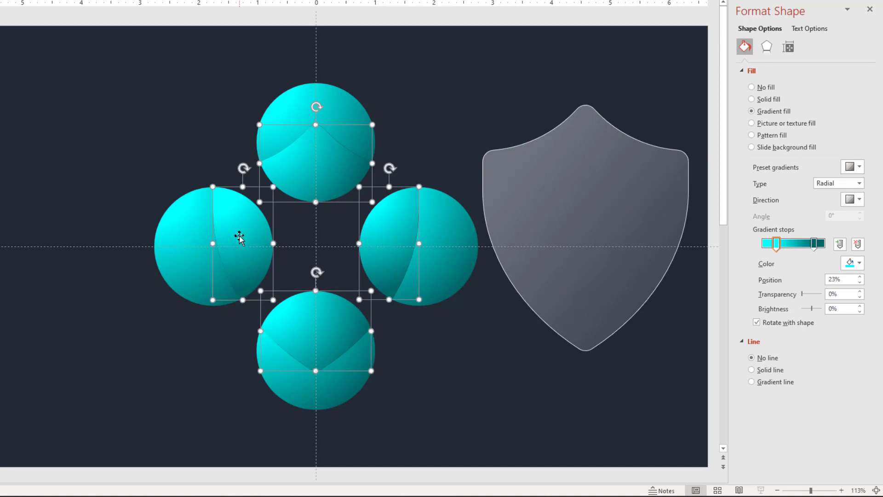
- Apply 12 pt soft edges to the overlap pieces and slightly resize them
{"action": "left_click", "coordinate": [767, 49]}
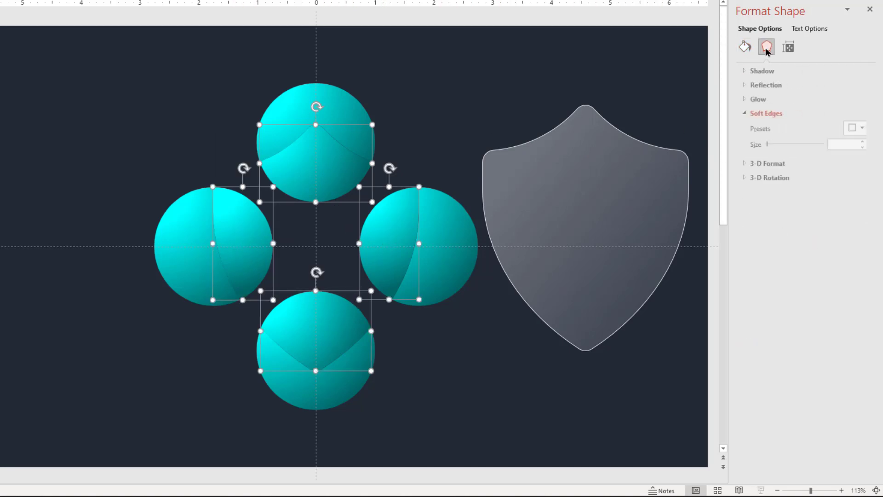
{"action": "left_click_drag", "start_coordinate": [765, 145], "coordinate": [772, 147]}
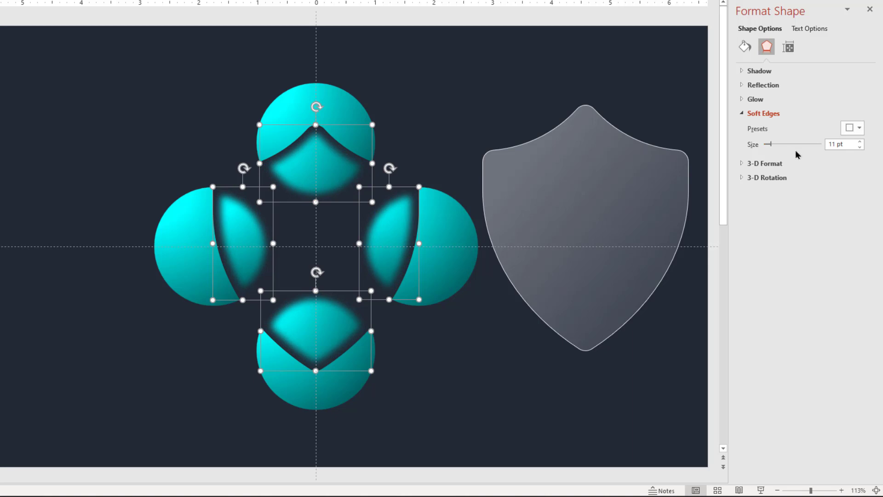
{"action": "left_click", "coordinate": [859, 142]}
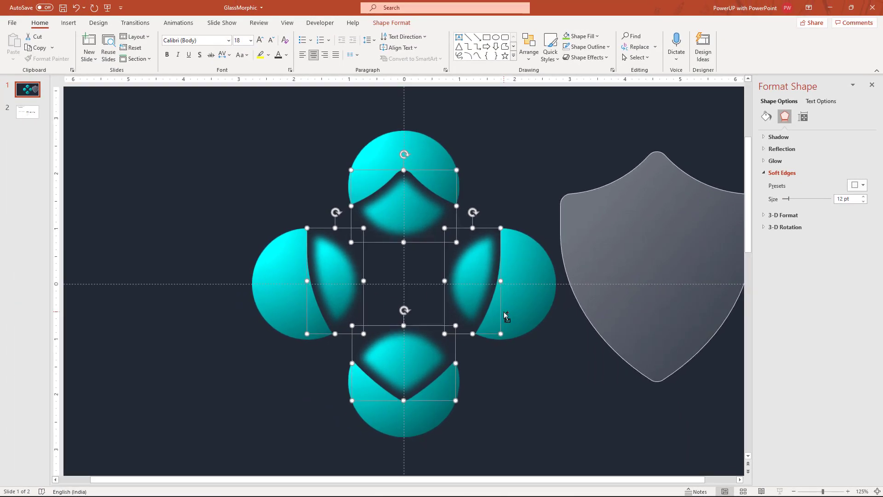
{"action": "scroll", "coordinate": [504, 311], "scroll_direction": "up", "scroll_amount": 8}
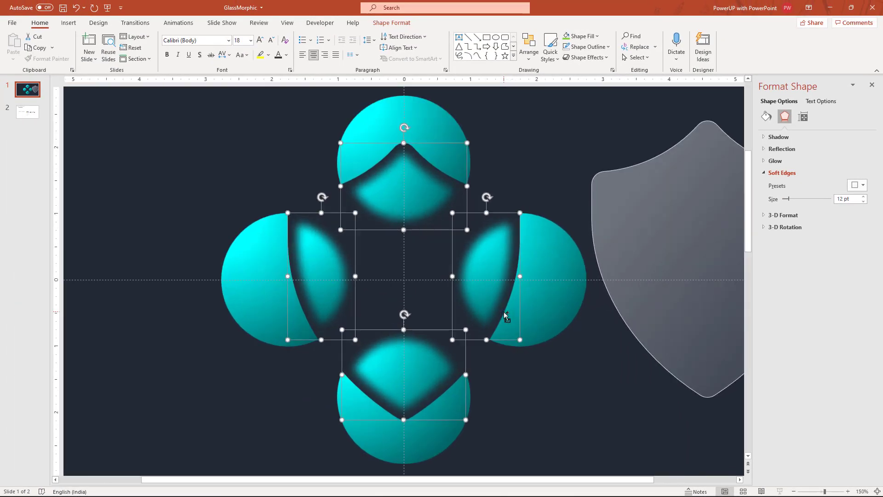
{"action": "left_click_drag", "start_coordinate": [558, 359], "coordinate": [572, 382]}
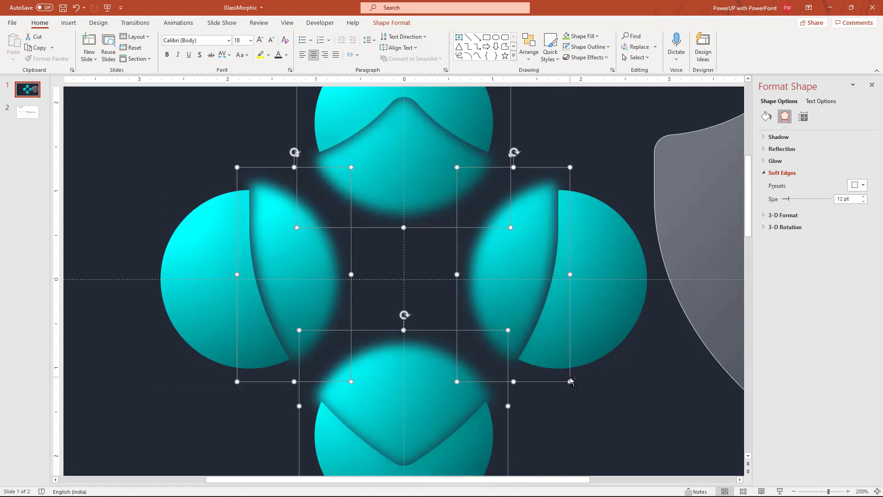
{"action": "scroll", "coordinate": [569, 379], "scroll_direction": "down", "scroll_amount": 2}
{"action": "scroll", "coordinate": [570, 380], "scroll_direction": "down", "scroll_amount": 2}
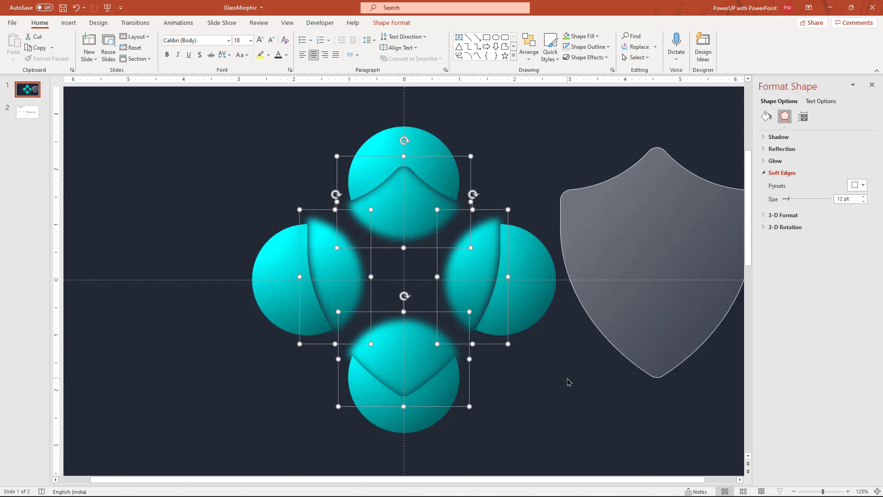
{"action": "scroll", "coordinate": [568, 382], "scroll_direction": "down", "scroll_amount": 1}
{"action": "left_click", "coordinate": [565, 385]}
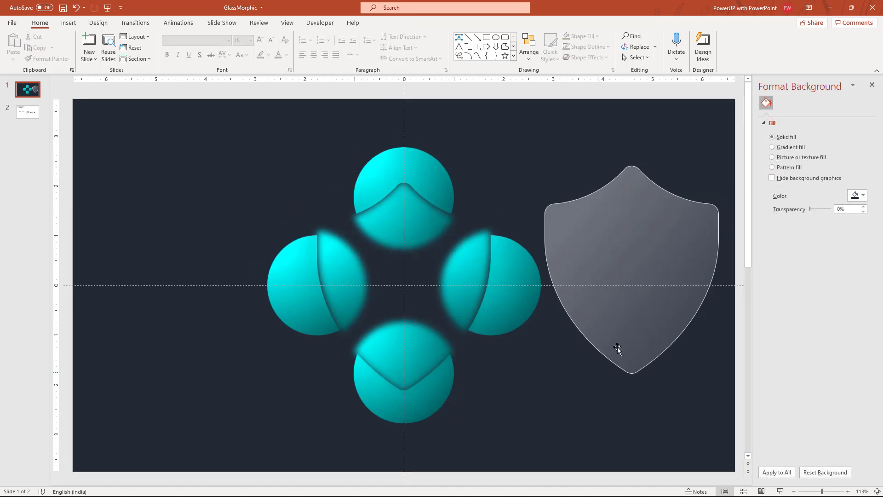
- Bring the frosted shield in front of the other shapes
{"action": "left_click", "coordinate": [616, 297]}
{"action": "right_click", "coordinate": [617, 297]}
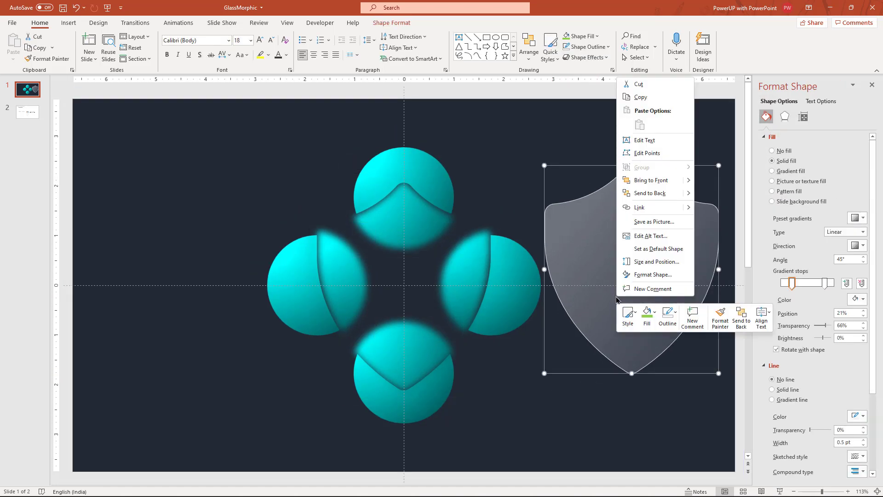
{"action": "left_click", "coordinate": [638, 186]}
{"action": "left_click", "coordinate": [532, 379]}
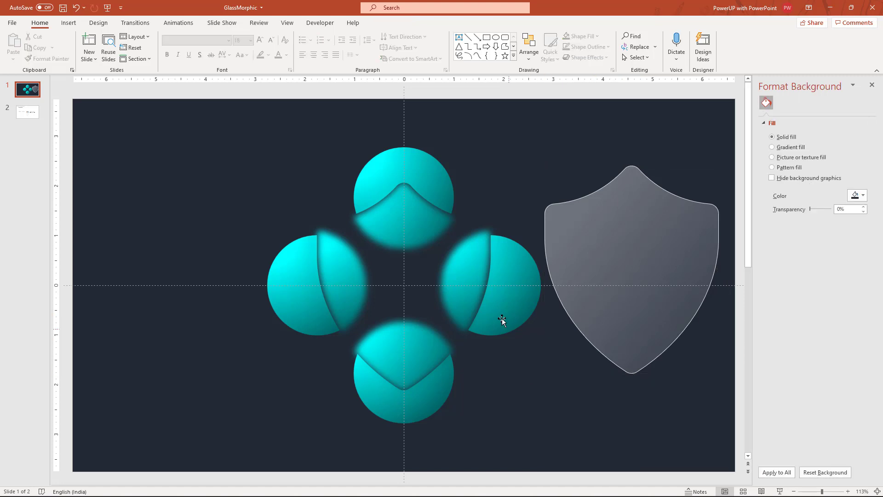
{"action": "left_click", "coordinate": [407, 270]}
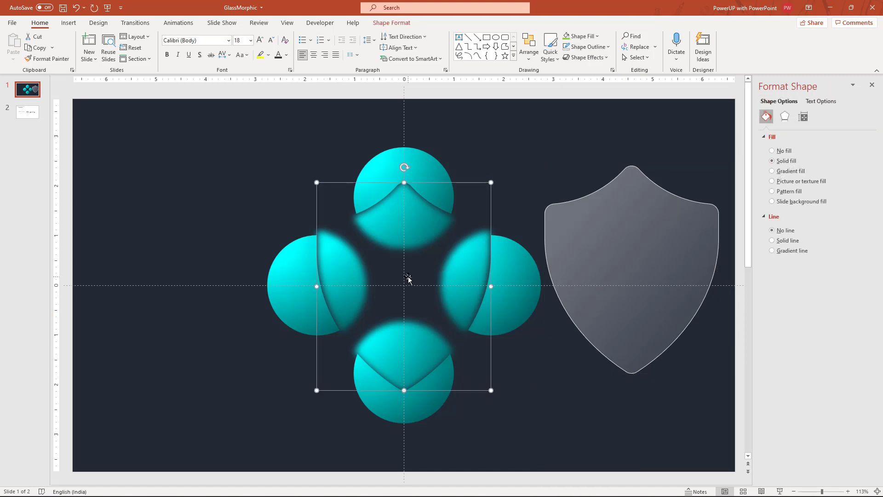
- Add an outer shadow to the four circles with 46% transparency, 26 pt blur, 11 pt distance
{"action": "left_click", "coordinate": [422, 174]}
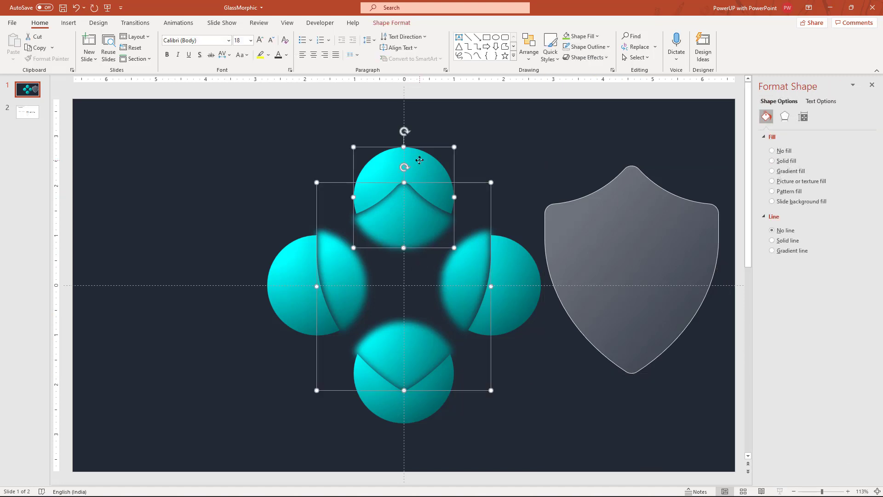
{"action": "left_click", "coordinate": [518, 288], "text": "shift"}
{"action": "left_click", "coordinate": [414, 414], "text": "shift"}
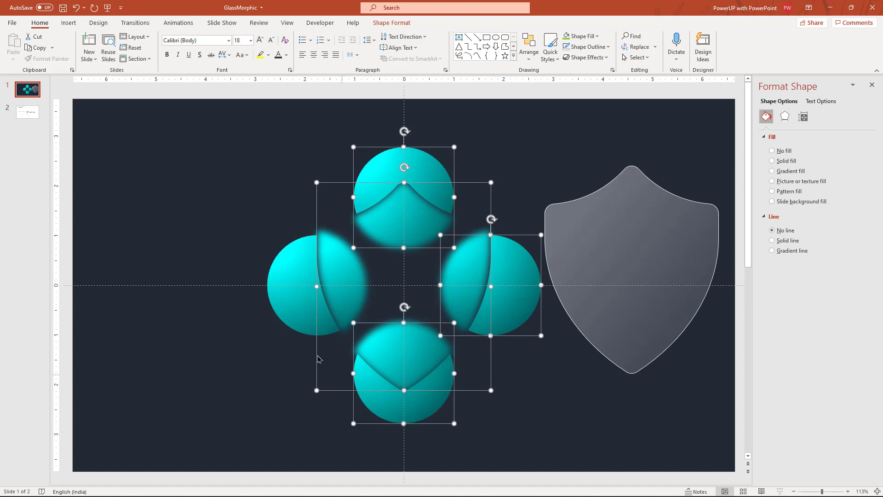
{"action": "left_click", "coordinate": [290, 282], "text": "shift"}
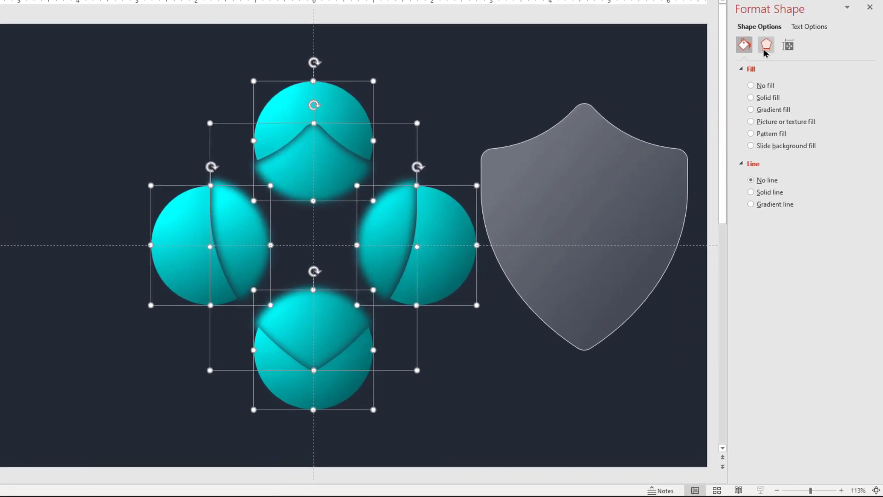
{"action": "left_click", "coordinate": [785, 116]}
{"action": "left_click", "coordinate": [759, 69]}
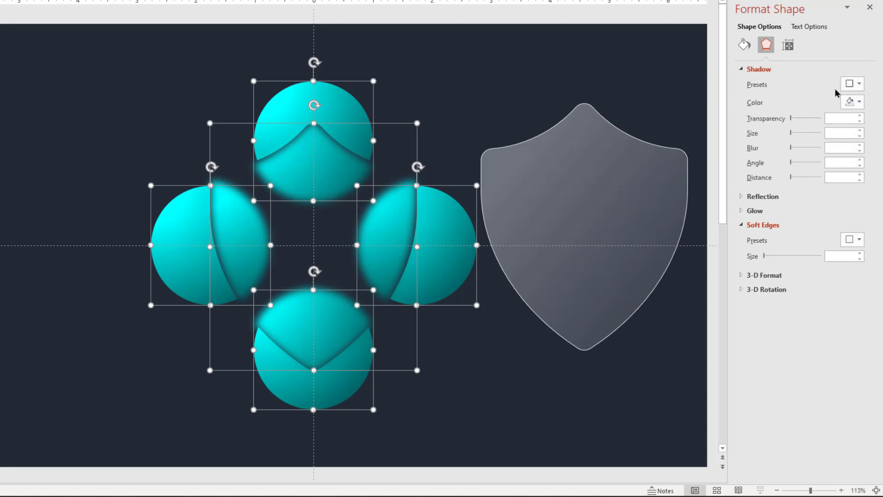
{"action": "left_click", "coordinate": [852, 84]}
{"action": "left_click", "coordinate": [804, 174]}
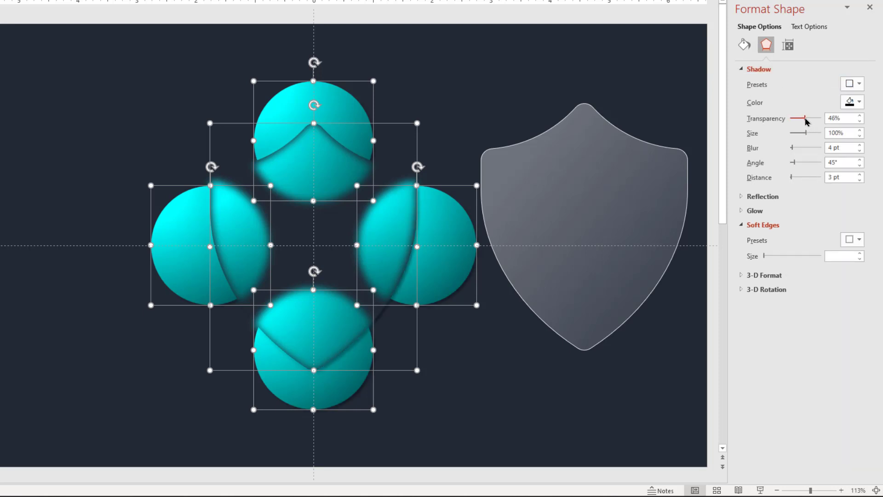
{"action": "left_click", "coordinate": [860, 175]}
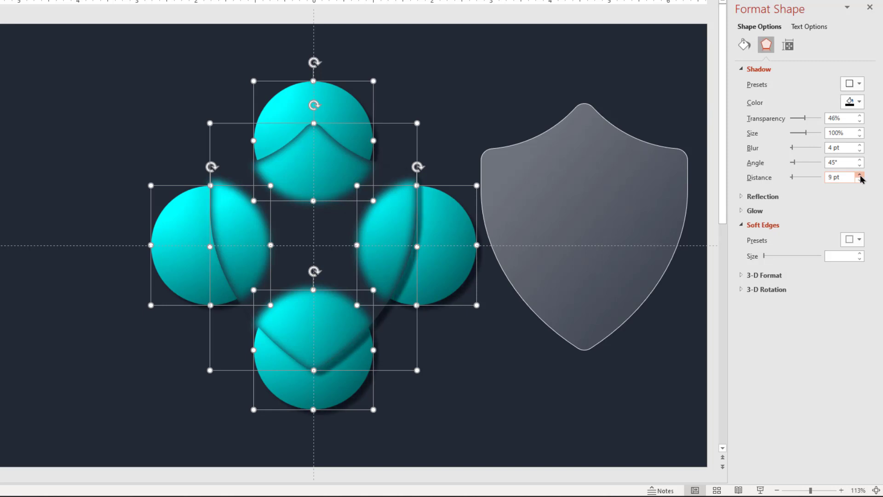
{"action": "left_click_drag", "start_coordinate": [792, 148], "coordinate": [798, 147]}
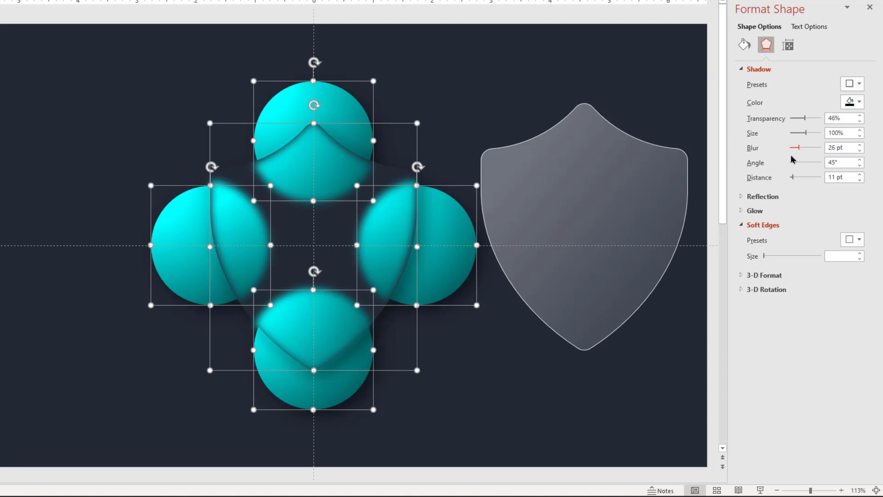
{"action": "left_click", "coordinate": [583, 385]}
- Drag the shield onto the middle of the four cyan circles and fine-tune its alignment
{"action": "left_click", "coordinate": [631, 261]}
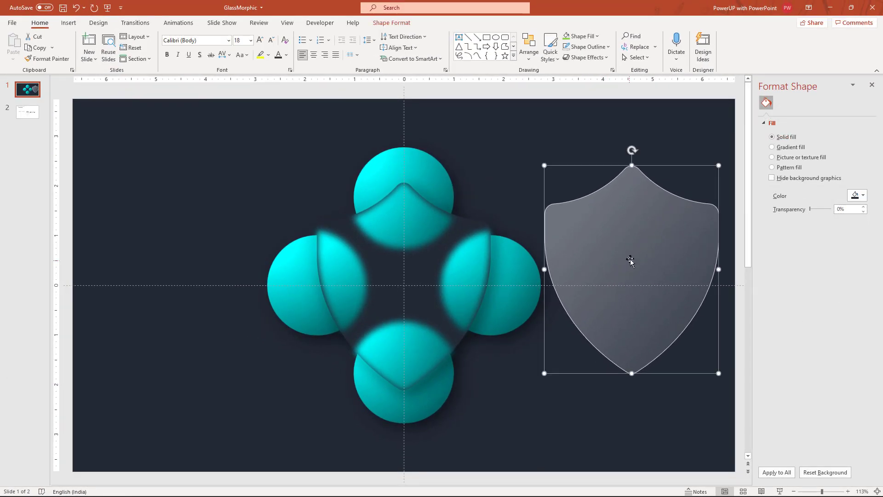
{"action": "left_click_drag", "start_coordinate": [630, 260], "coordinate": [418, 263]}
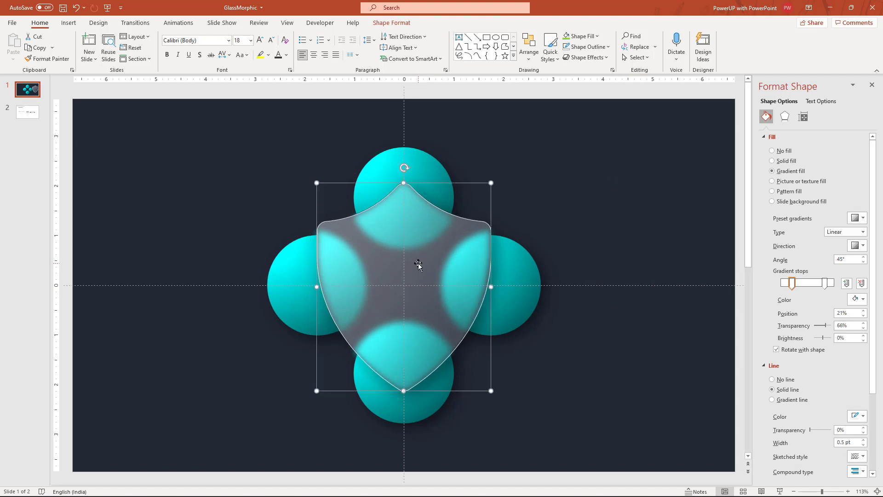
{"action": "scroll", "coordinate": [418, 271], "scroll_direction": "up", "scroll_amount": 2}
{"action": "scroll", "coordinate": [416, 269], "scroll_direction": "up", "scroll_amount": 2}
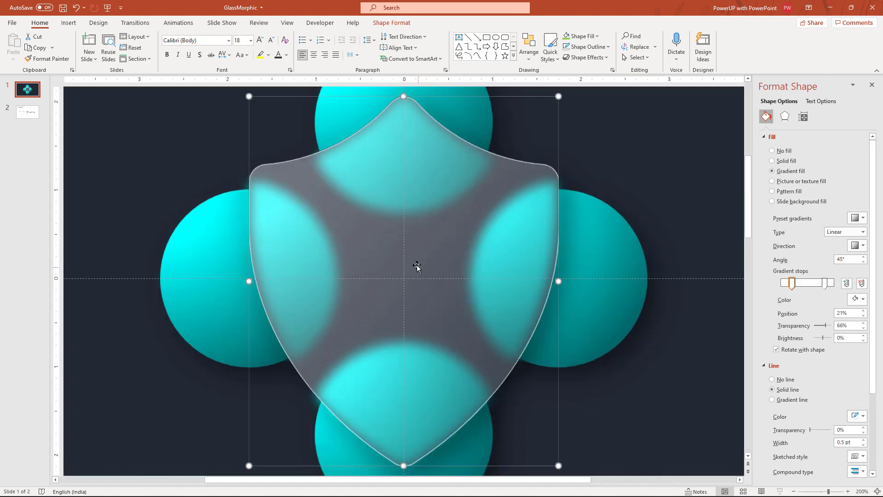
{"action": "left_click_drag", "start_coordinate": [404, 236], "coordinate": [402, 231]}
{"action": "scroll", "coordinate": [416, 278], "scroll_direction": "down", "scroll_amount": 2}
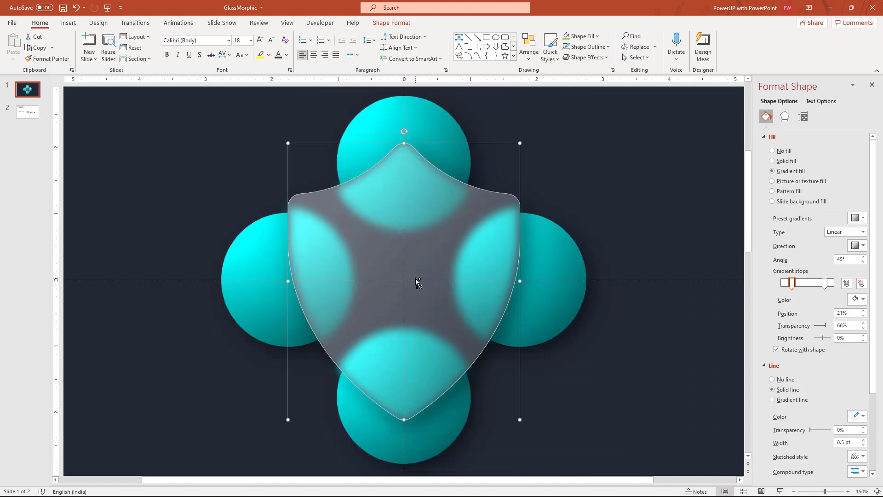
{"action": "scroll", "coordinate": [415, 278], "scroll_direction": "down", "scroll_amount": 1}
{"action": "scroll", "coordinate": [415, 278], "scroll_direction": "down", "scroll_amount": 1}
{"action": "scroll", "coordinate": [416, 280], "scroll_direction": "down", "scroll_amount": 1}
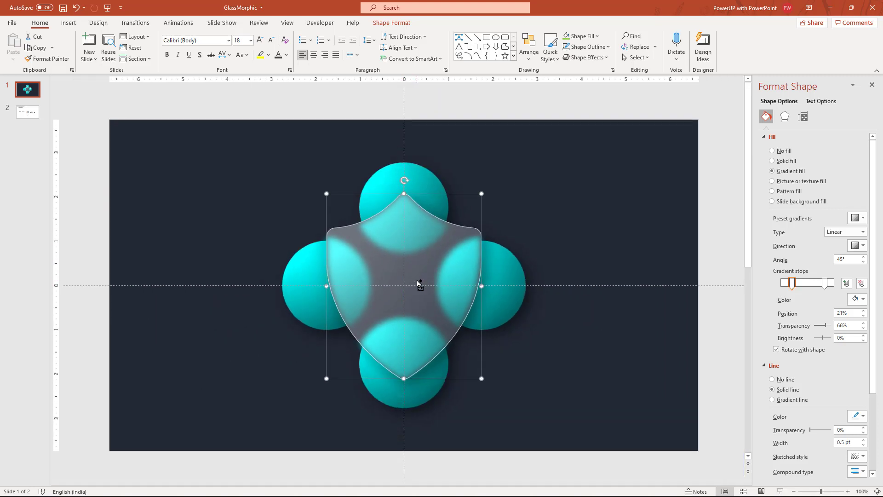
{"action": "left_click", "coordinate": [561, 322]}
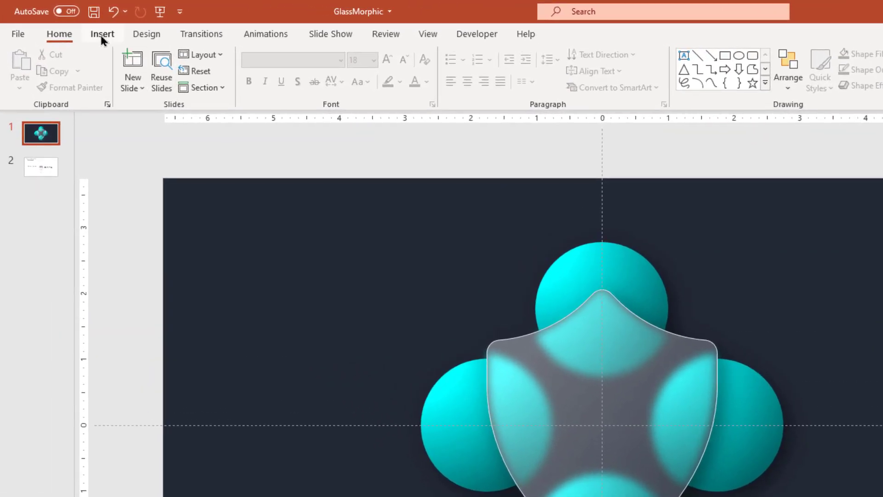
- Draw a small, slightly tilted isosceles triangle at upper left with no outline
{"action": "left_click", "coordinate": [68, 22]}
{"action": "left_click", "coordinate": [244, 85]}
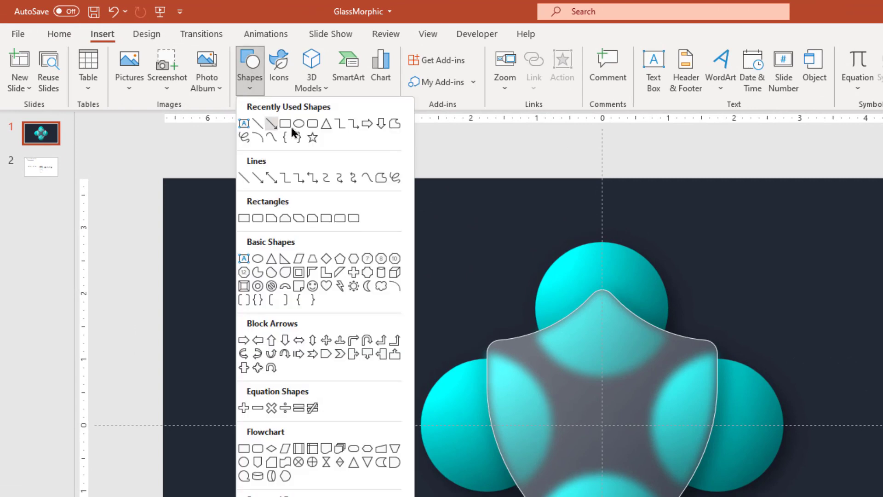
{"action": "left_click", "coordinate": [326, 124]}
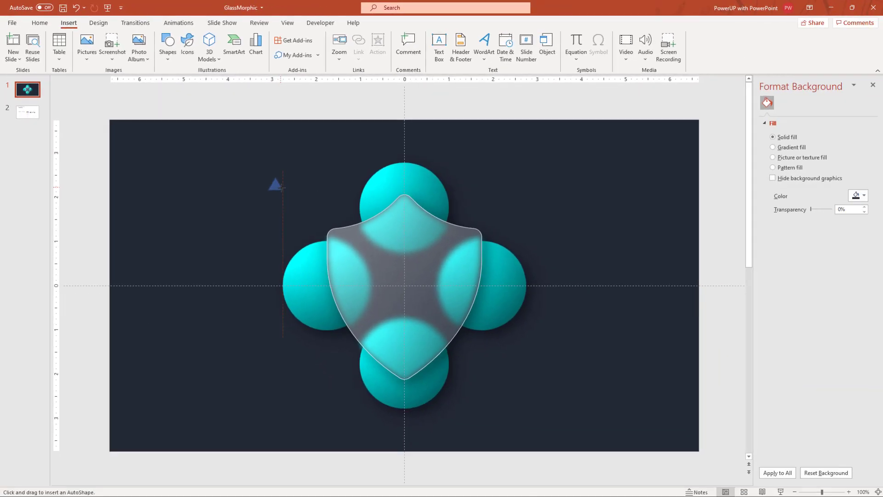
{"action": "left_click_drag", "start_coordinate": [268, 178], "coordinate": [288, 194]}
{"action": "left_click_drag", "start_coordinate": [279, 162], "coordinate": [272, 161]}
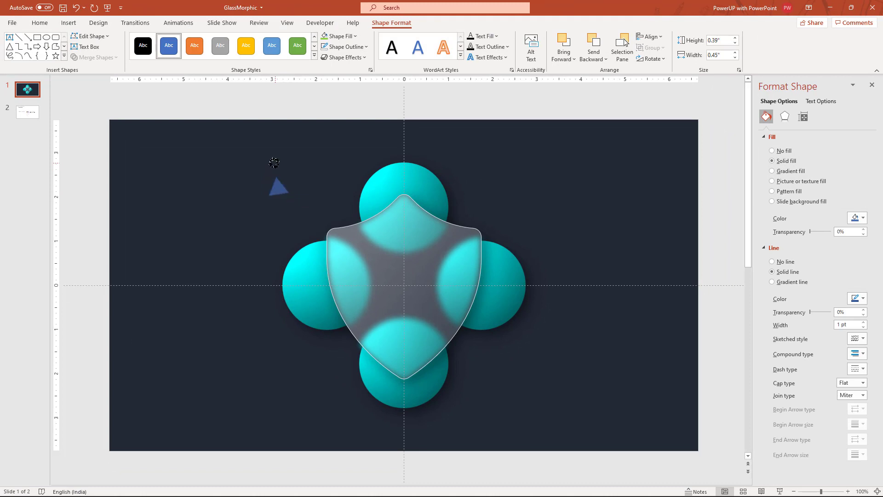
{"action": "left_click", "coordinate": [347, 48]}
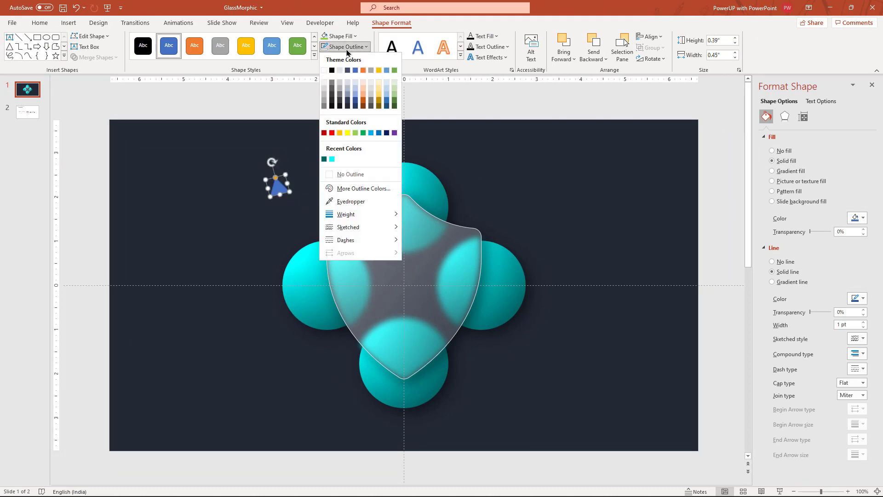
{"action": "left_click", "coordinate": [345, 173]}
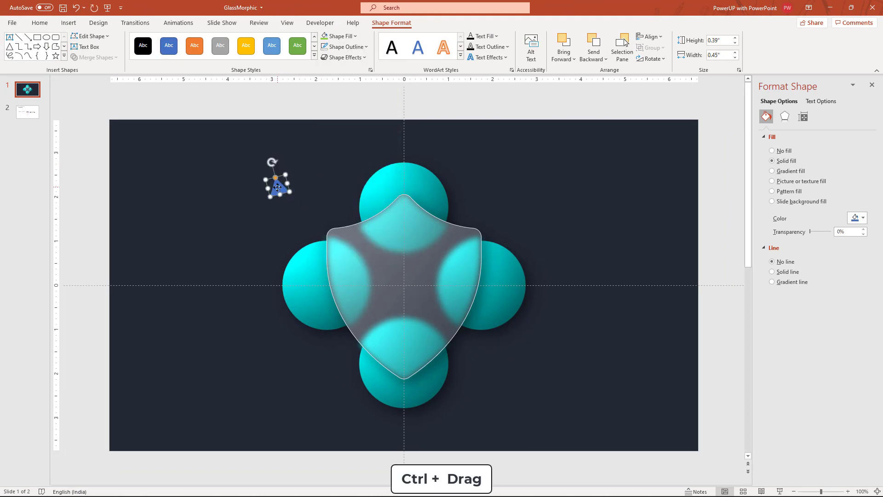
- Add three rotated, resized triangle copies at lower left, right and top right
{"action": "mouse_move", "coordinate": [278, 188]}
{"action": "left_mouse_down"}
{"action": "mouse_move", "coordinate": [272, 352]}
{"action": "mouse_move", "coordinate": [281, 362]}
{"action": "left_mouse_up"}
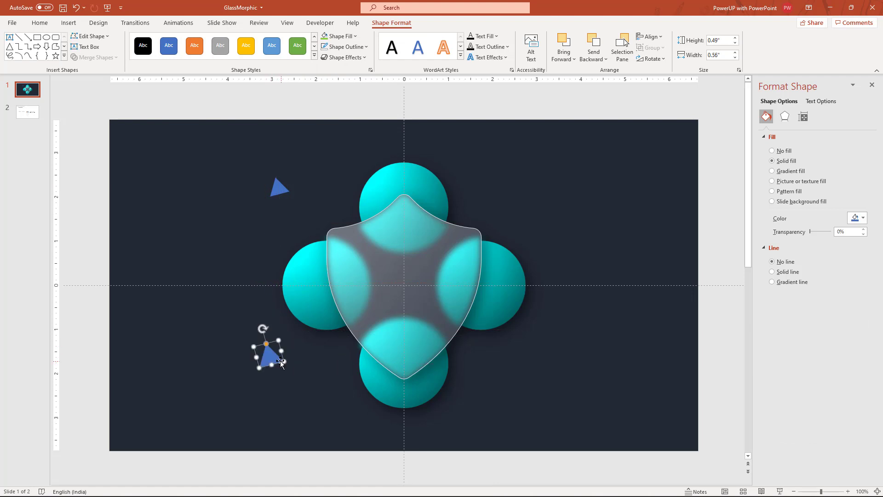
{"action": "mouse_move", "coordinate": [263, 328]}
{"action": "left_mouse_down"}
{"action": "mouse_move", "coordinate": [280, 336]}
{"action": "mouse_move", "coordinate": [283, 369]}
{"action": "mouse_move", "coordinate": [609, 349]}
{"action": "mouse_move", "coordinate": [580, 341]}
{"action": "mouse_move", "coordinate": [585, 332]}
{"action": "mouse_move", "coordinate": [568, 315]}
{"action": "left_mouse_up"}
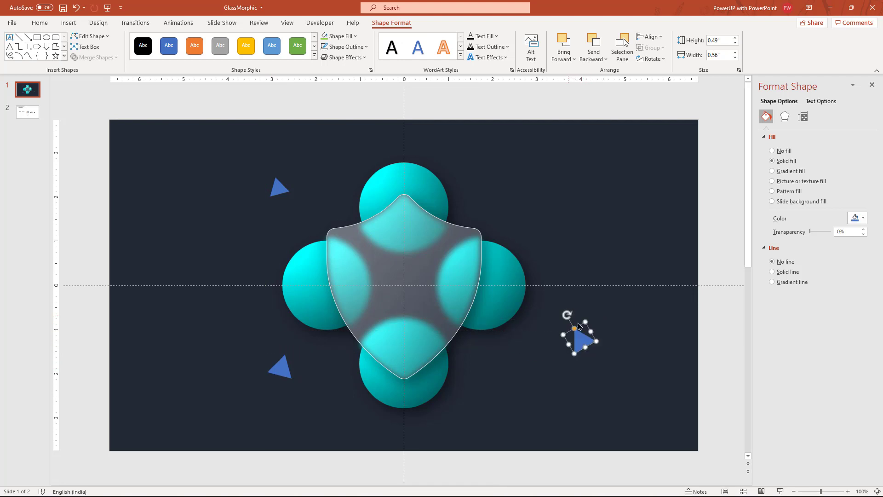
{"action": "left_click_drag", "start_coordinate": [596, 340], "coordinate": [571, 348]}
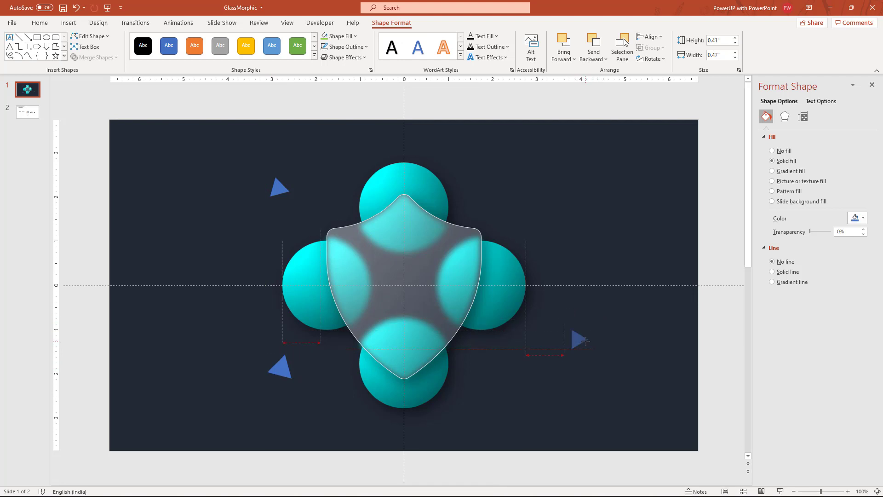
{"action": "mouse_move", "coordinate": [569, 315]}
{"action": "left_mouse_down"}
{"action": "mouse_move", "coordinate": [556, 327]}
{"action": "mouse_move", "coordinate": [578, 330]}
{"action": "left_mouse_up"}
{"action": "left_click_drag", "start_coordinate": [552, 203], "coordinate": [555, 138]}
{"action": "left_click_drag", "start_coordinate": [571, 168], "coordinate": [575, 172]}
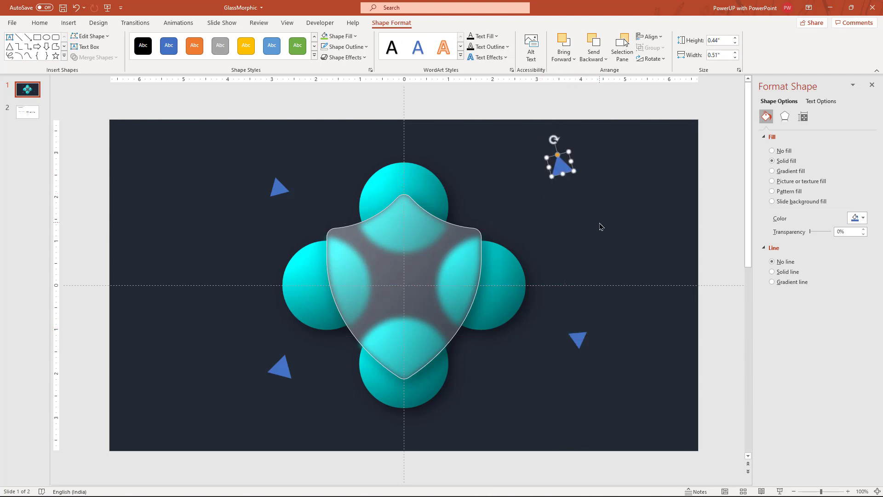
{"action": "left_click", "coordinate": [239, 132]}
{"action": "left_click", "coordinate": [68, 23]}
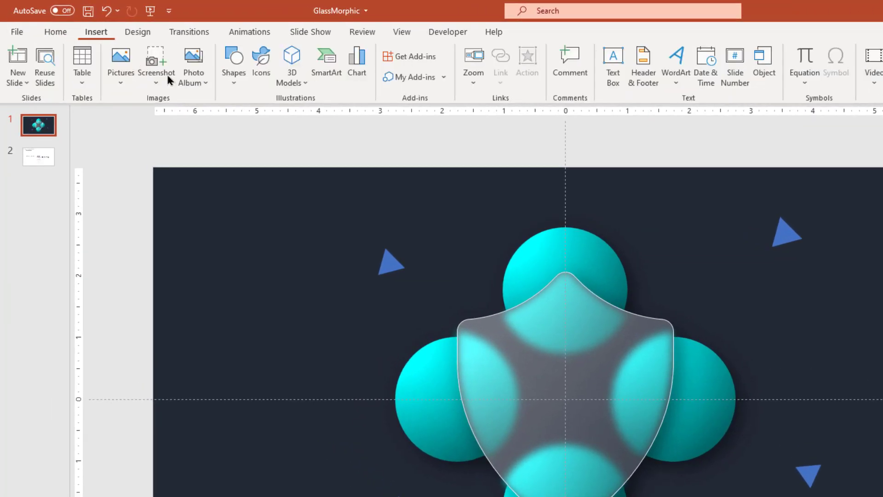
- Draw small hollow rings and place copies around the shield
{"action": "left_click", "coordinate": [231, 84]}
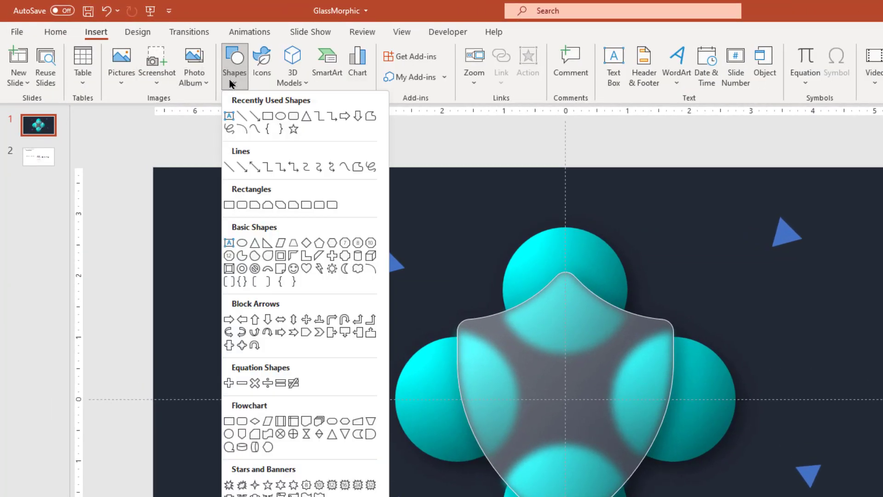
{"action": "left_click", "coordinate": [242, 269]}
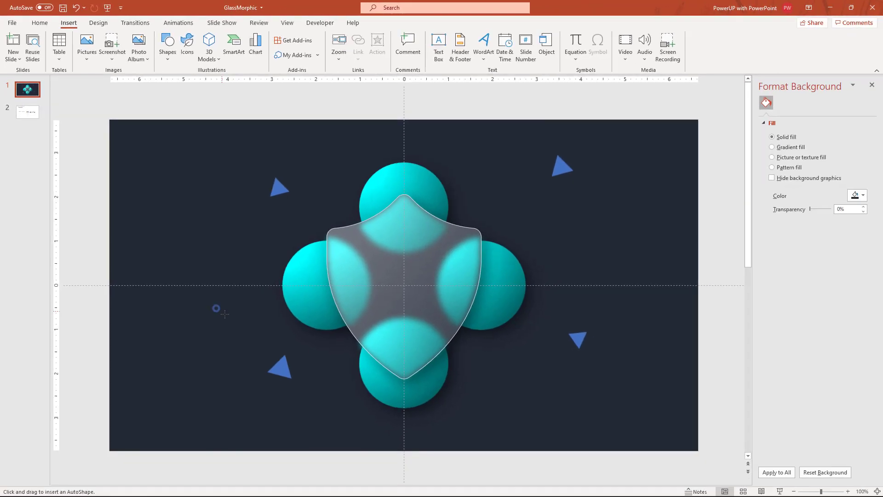
{"action": "mouse_move", "coordinate": [231, 318]}
{"action": "left_mouse_down"}
{"action": "mouse_move", "coordinate": [339, 143]}
{"action": "mouse_move", "coordinate": [504, 206]}
{"action": "mouse_move", "coordinate": [560, 242]}
{"action": "mouse_move", "coordinate": [505, 407]}
{"action": "left_mouse_up"}
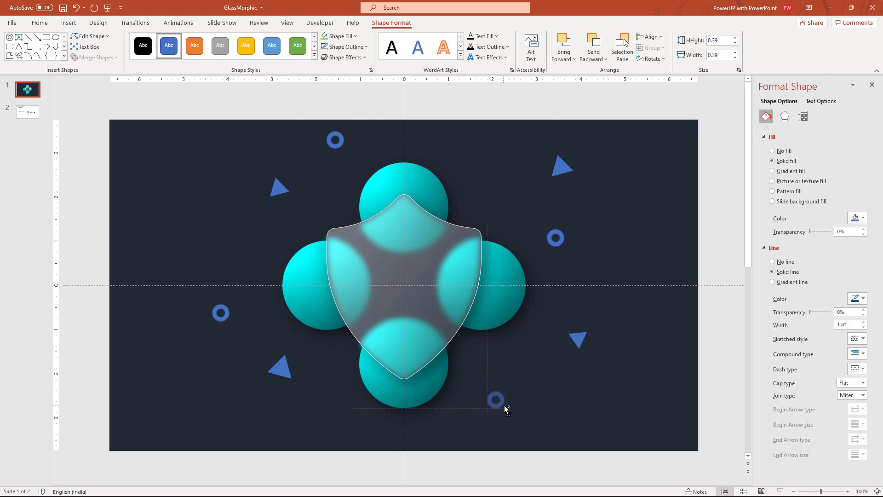
{"action": "left_click", "coordinate": [557, 399]}
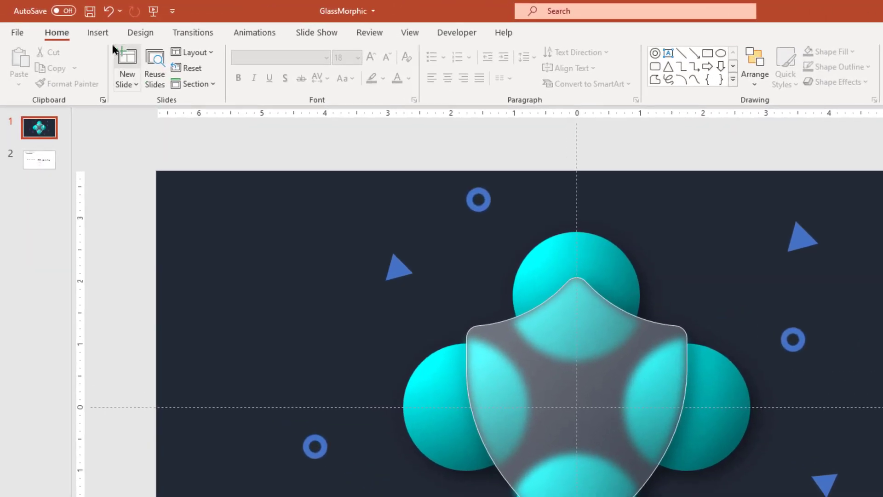
- Draw thin rounded-rectangle bars, one tilted diagonally and one upright below the shield
{"action": "left_click", "coordinate": [68, 23]}
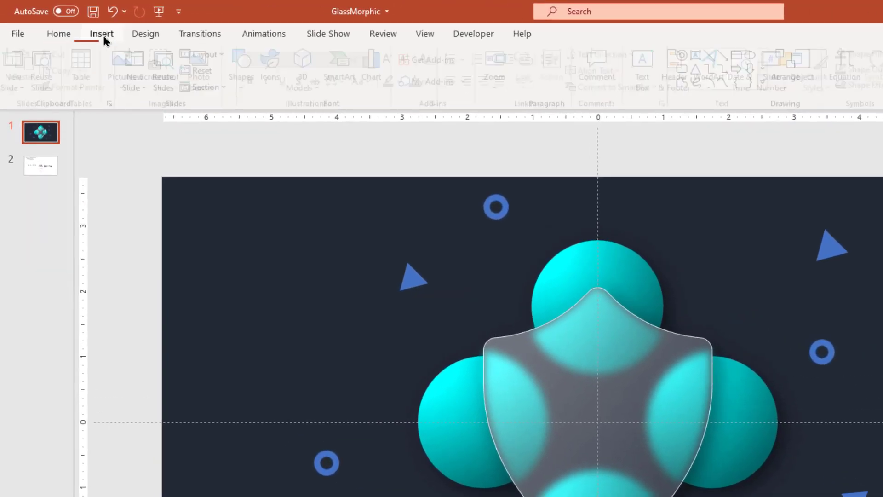
{"action": "left_click", "coordinate": [248, 87]}
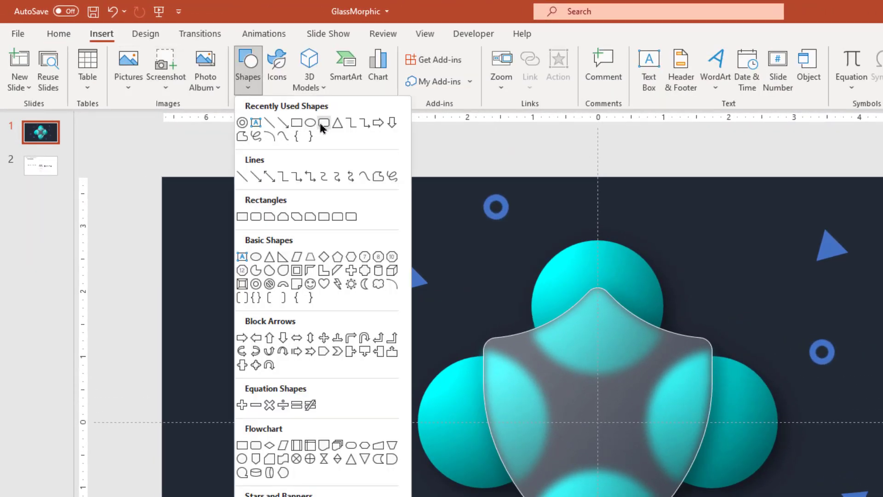
{"action": "left_click", "coordinate": [322, 122]}
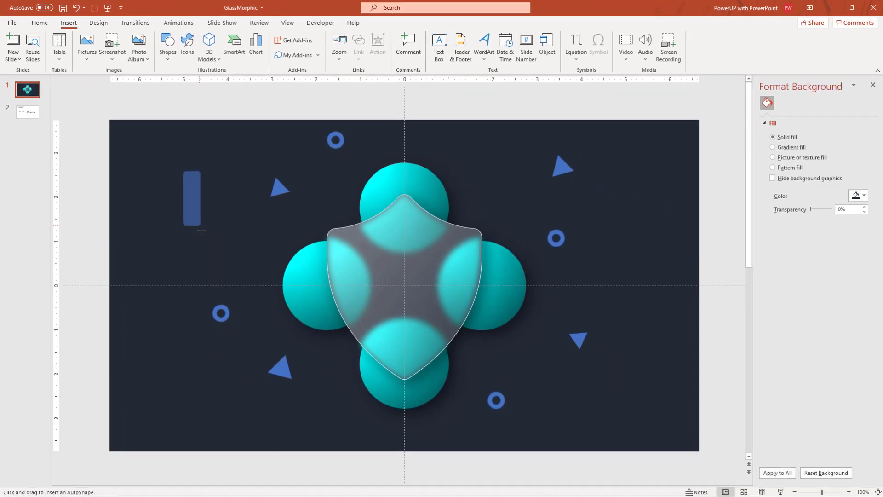
{"action": "left_click_drag", "start_coordinate": [184, 171], "coordinate": [207, 240]}
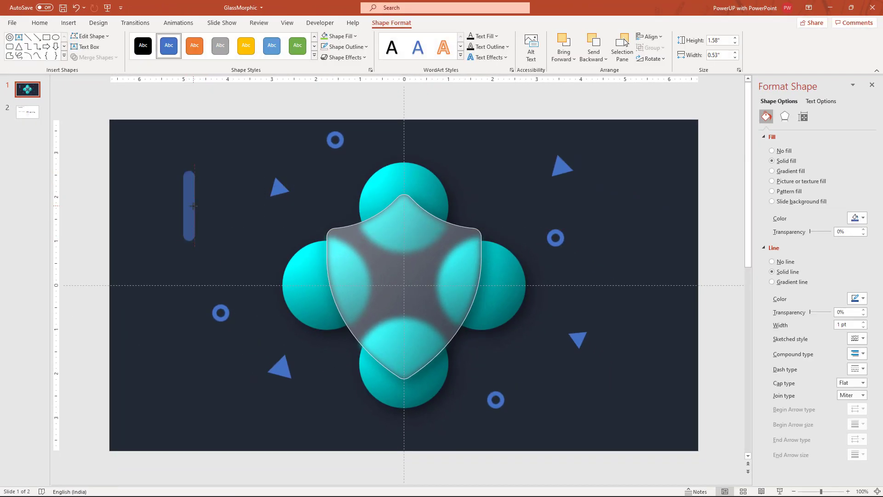
{"action": "mouse_move", "coordinate": [207, 186]}
{"action": "left_mouse_down"}
{"action": "mouse_move", "coordinate": [192, 213]}
{"action": "mouse_move", "coordinate": [162, 207]}
{"action": "left_mouse_up"}
{"action": "mouse_move", "coordinate": [194, 230]}
{"action": "left_mouse_down"}
{"action": "mouse_move", "coordinate": [446, 432]}
{"action": "mouse_move", "coordinate": [432, 433]}
{"action": "left_mouse_up"}
{"action": "mouse_move", "coordinate": [447, 438]}
{"action": "left_mouse_down"}
{"action": "mouse_move", "coordinate": [431, 458]}
{"action": "mouse_move", "coordinate": [622, 294]}
{"action": "mouse_move", "coordinate": [643, 292]}
{"action": "mouse_move", "coordinate": [474, 147]}
{"action": "mouse_move", "coordinate": [488, 122]}
{"action": "mouse_move", "coordinate": [464, 157]}
{"action": "left_mouse_up"}
{"action": "mouse_move", "coordinate": [433, 437]}
{"action": "left_mouse_down"}
{"action": "mouse_move", "coordinate": [392, 441]}
{"action": "mouse_move", "coordinate": [385, 455]}
{"action": "left_mouse_up"}
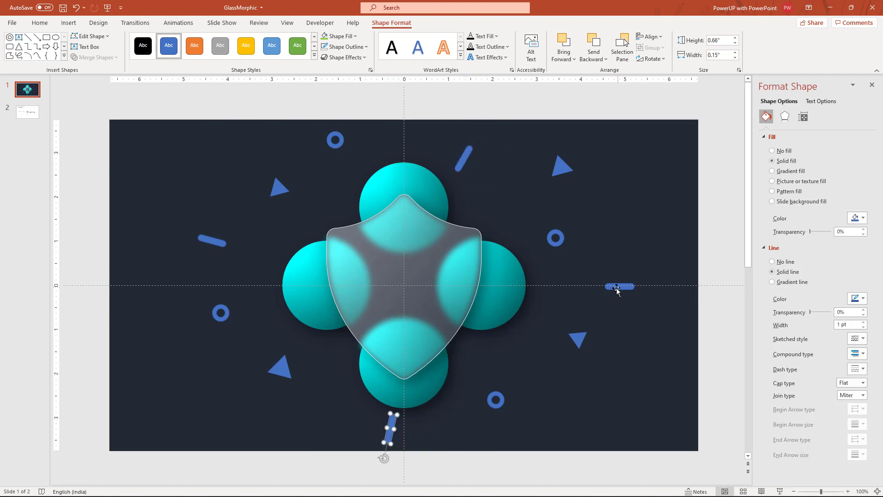
- Nudge the bars, triangles and rings into an even scatter around the shield
{"action": "left_click_drag", "start_coordinate": [617, 288], "coordinate": [579, 296]}
{"action": "left_click_drag", "start_coordinate": [578, 340], "coordinate": [597, 362]}
{"action": "left_click_drag", "start_coordinate": [220, 308], "coordinate": [170, 333]}
{"action": "left_click_drag", "start_coordinate": [280, 370], "coordinate": [297, 377]}
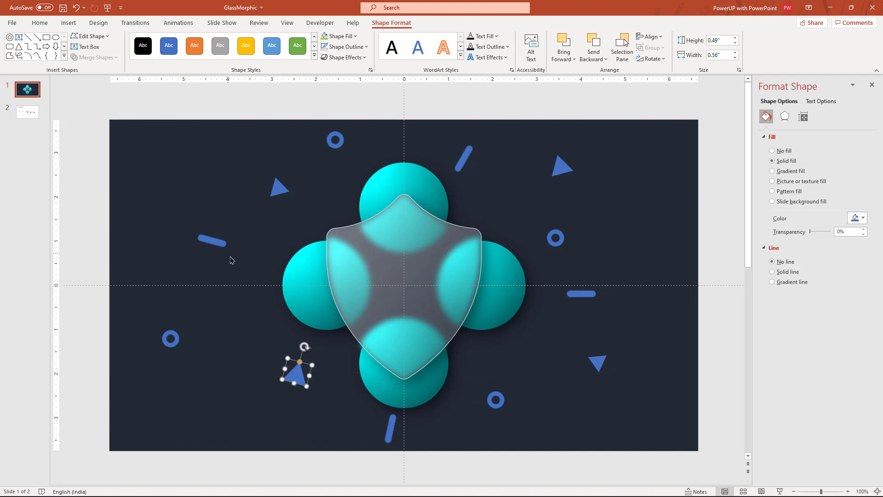
{"action": "left_click_drag", "start_coordinate": [280, 187], "coordinate": [295, 195]}
{"action": "left_click_drag", "start_coordinate": [335, 139], "coordinate": [351, 138]}
{"action": "left_click", "coordinate": [297, 195]}
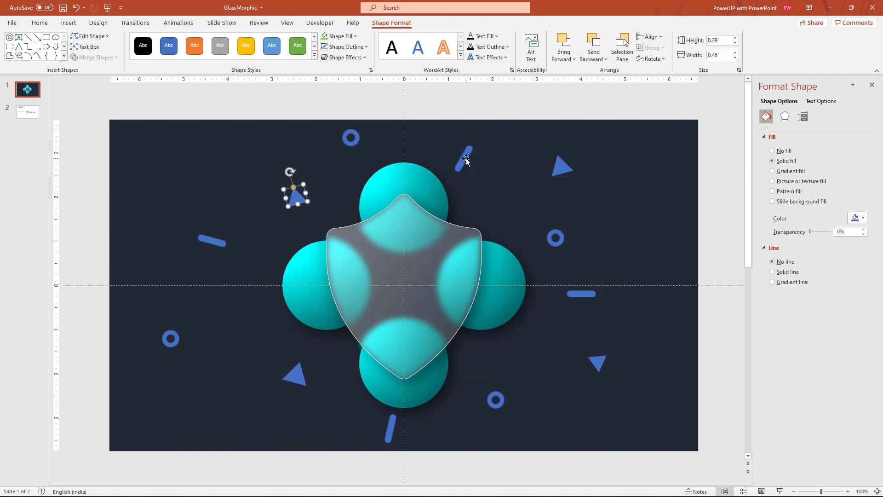
{"action": "left_click_drag", "start_coordinate": [466, 159], "coordinate": [491, 188]}
{"action": "left_click_drag", "start_coordinate": [562, 168], "coordinate": [552, 147]}
{"action": "left_click_drag", "start_coordinate": [555, 238], "coordinate": [606, 208]}
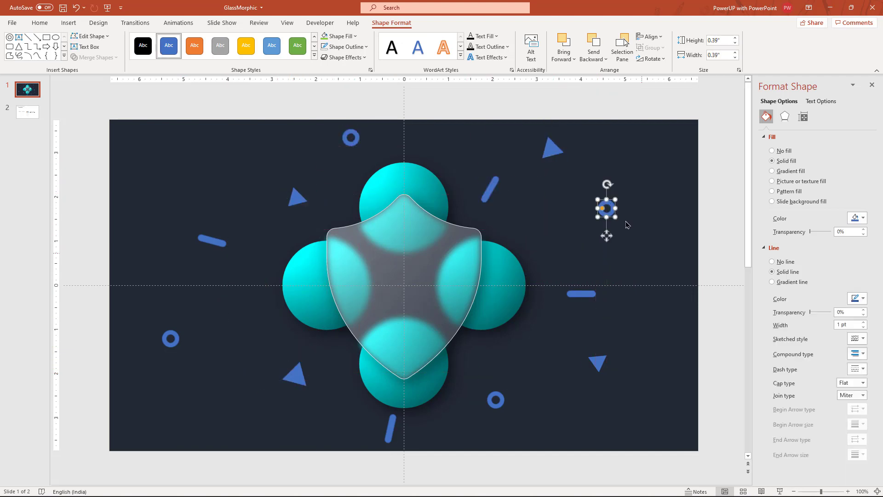
{"action": "left_click", "coordinate": [646, 263]}
- Format-paint the top circle's gradient onto the left and right dashes, upper triangles, and top and right rings
{"action": "left_click", "coordinate": [420, 183]}
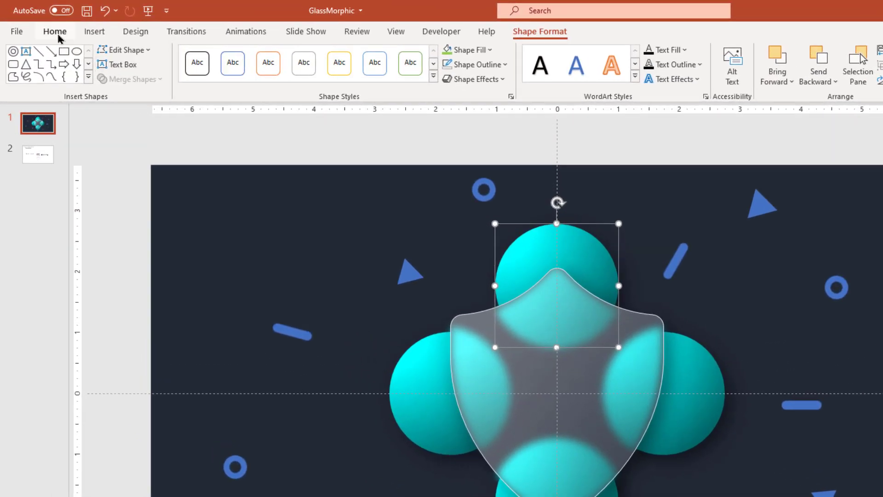
{"action": "left_click", "coordinate": [55, 31]}
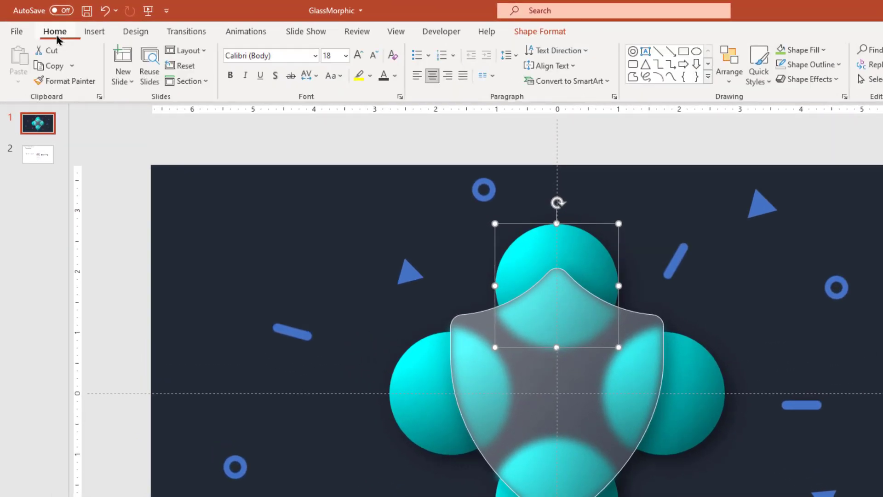
{"action": "left_click", "coordinate": [67, 80]}
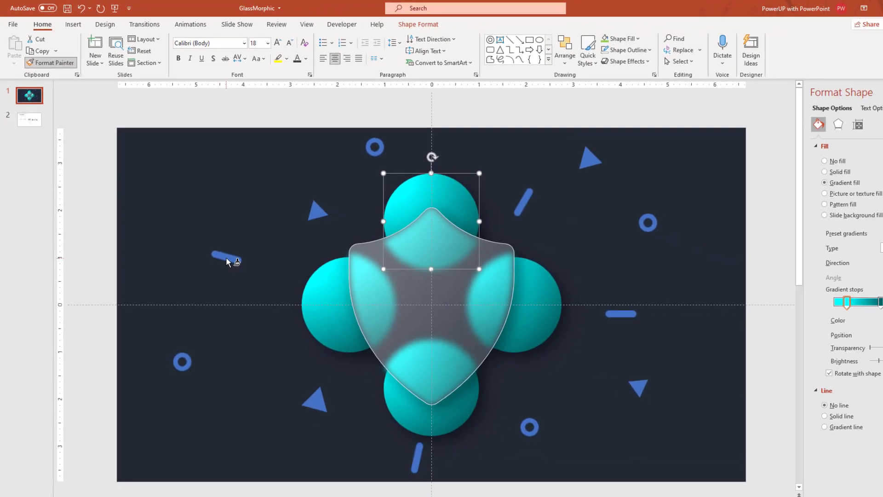
{"action": "left_click", "coordinate": [213, 241]}
{"action": "left_click", "coordinate": [297, 196]}
{"action": "left_click", "coordinate": [350, 143]}
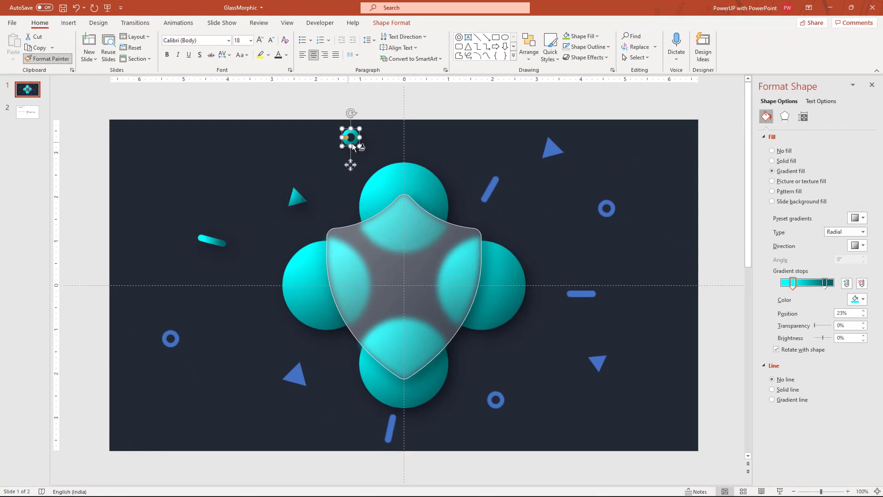
{"action": "left_click", "coordinate": [487, 198]}
{"action": "left_click", "coordinate": [552, 152]}
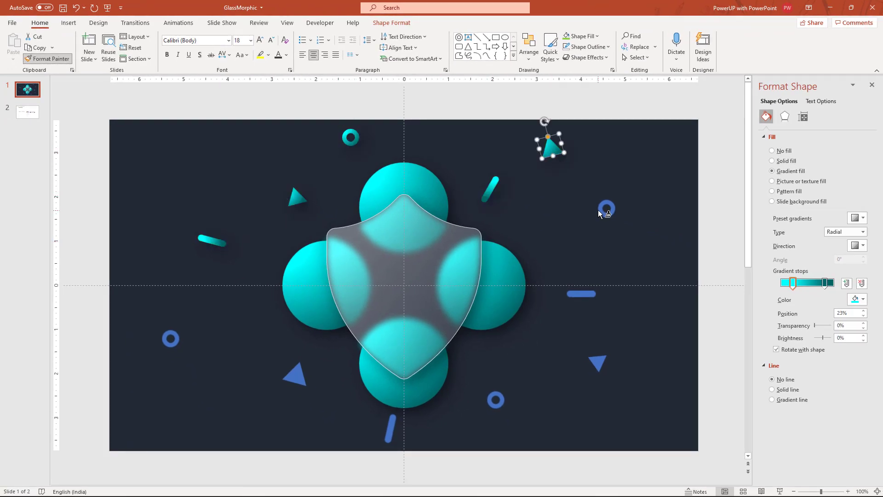
{"action": "left_click", "coordinate": [606, 211]}
{"action": "left_click", "coordinate": [591, 294]}
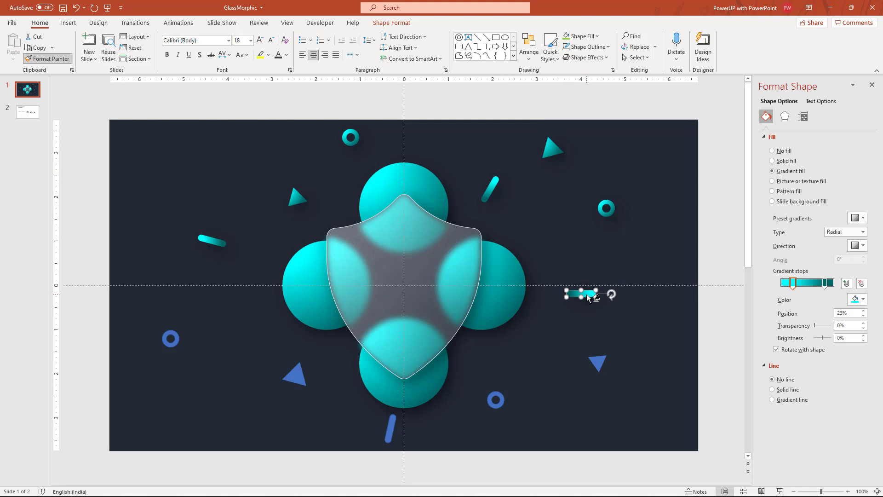
- Paint the gradient onto the lower triangles, bottom and left rings and bottom dash, then go to slide 2
{"action": "left_click", "coordinate": [596, 369]}
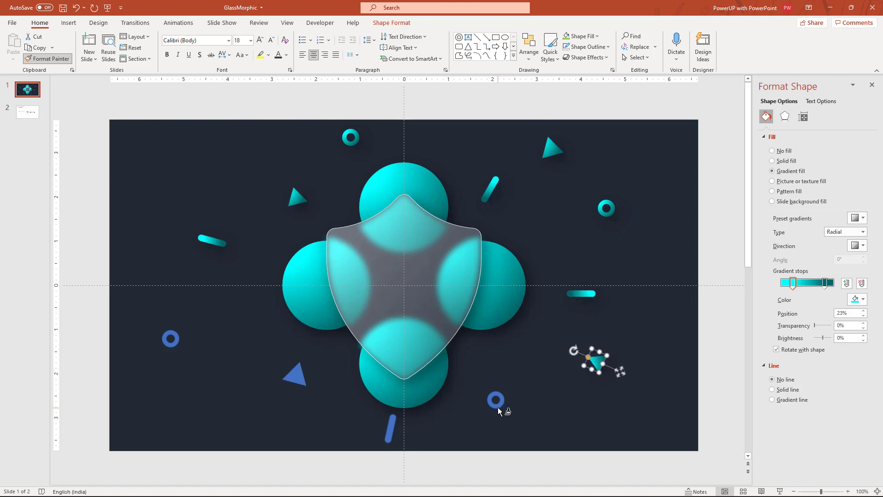
{"action": "left_click", "coordinate": [498, 407]}
{"action": "left_click", "coordinate": [389, 430]}
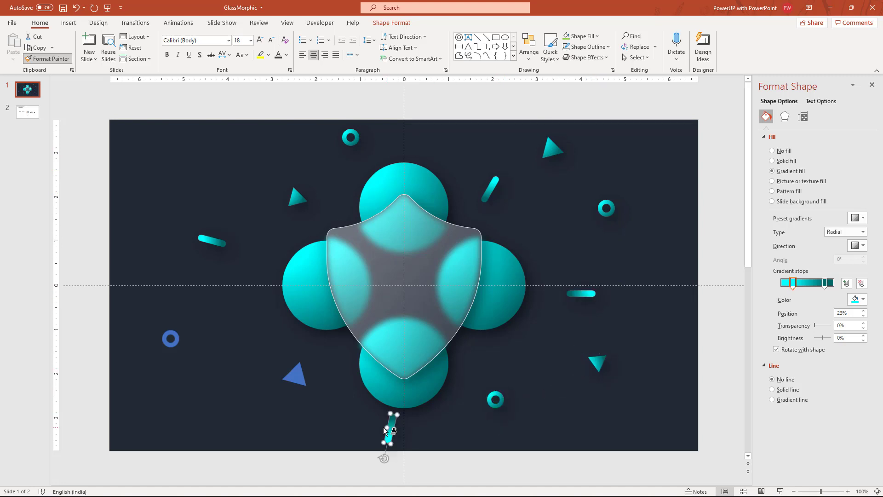
{"action": "left_click", "coordinate": [294, 381]}
{"action": "left_click", "coordinate": [172, 342]}
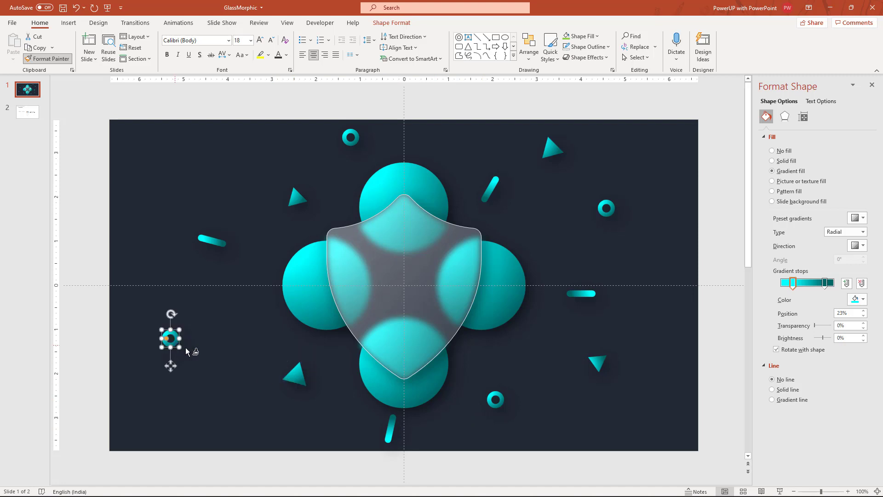
{"action": "left_click", "coordinate": [210, 361]}
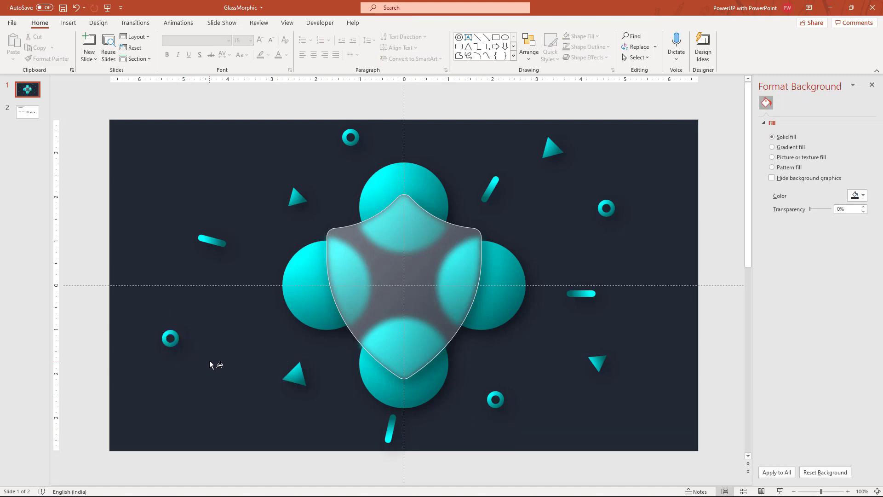
{"action": "left_click", "coordinate": [37, 117]}
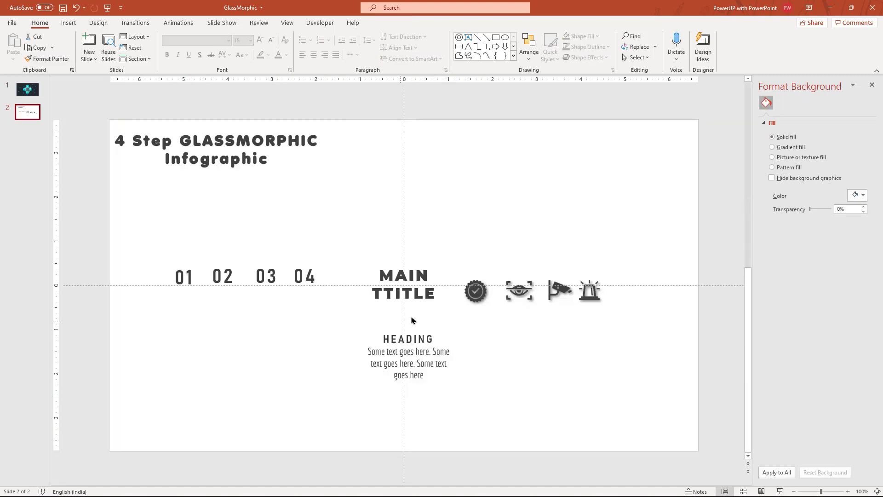
- Copy the title, numbers 01–04, MAIN TTITLE, HEADING text and four icons from slide 2 to slide 1
{"action": "left_click", "coordinate": [427, 307]}
{"action": "left_click", "coordinate": [399, 345], "text": "shift"}
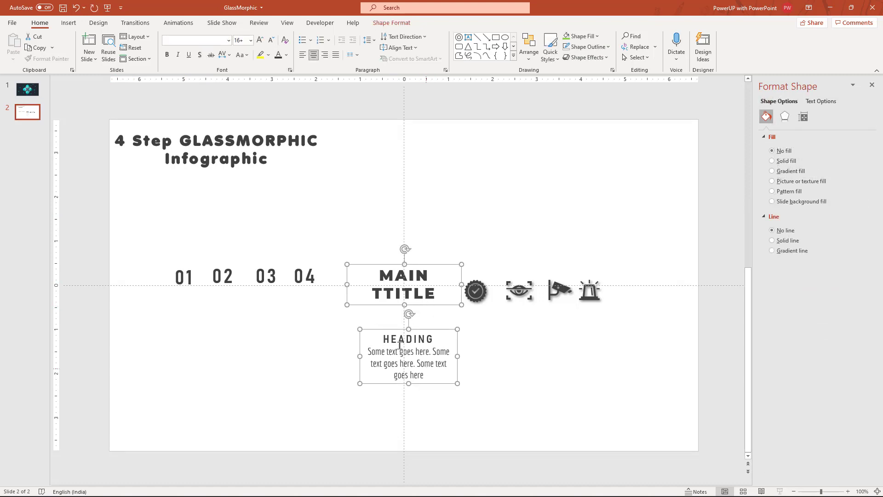
{"action": "left_click", "coordinate": [261, 171], "text": "shift"}
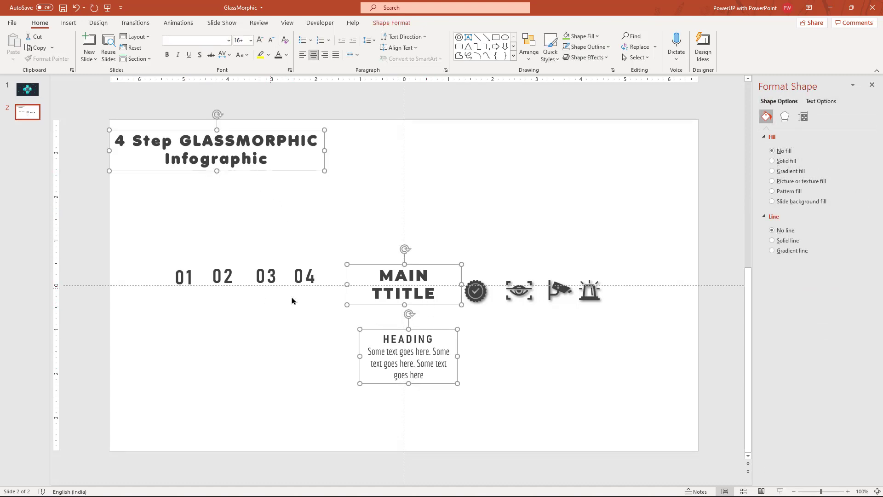
{"action": "left_click_drag", "start_coordinate": [157, 241], "coordinate": [352, 336]}
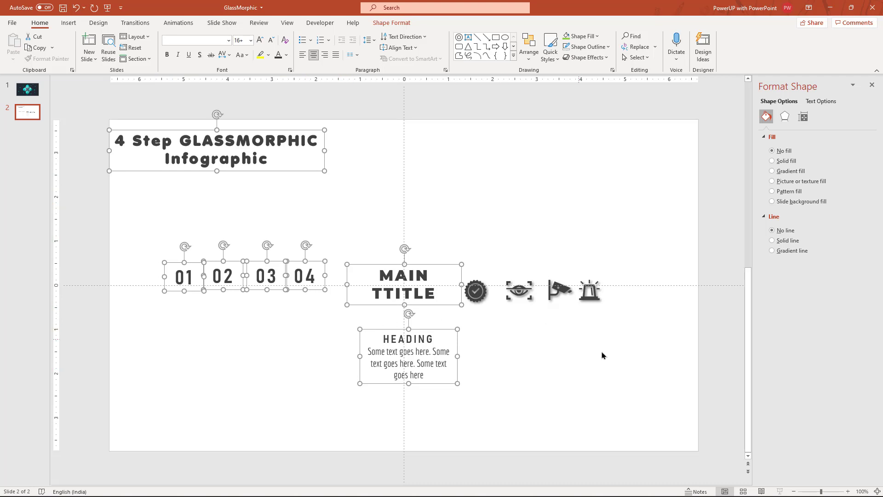
{"action": "left_click_drag", "start_coordinate": [626, 344], "coordinate": [457, 247], "text": "shift"}
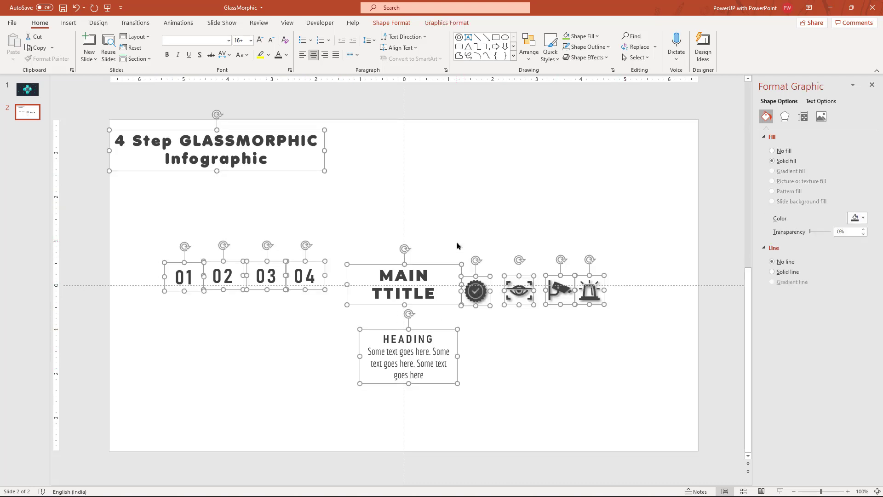
{"action": "key", "text": "ctrl+c"}
{"action": "left_click", "coordinate": [28, 88]}
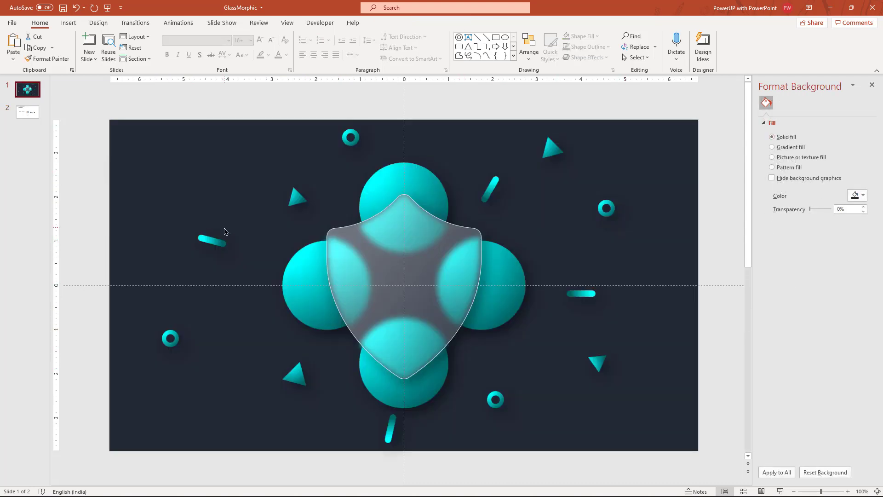
{"action": "key", "text": "ctrl+v"}
- Give the siren, flag, eye and check icons a white graphics fill
{"action": "left_click", "coordinate": [234, 332]}
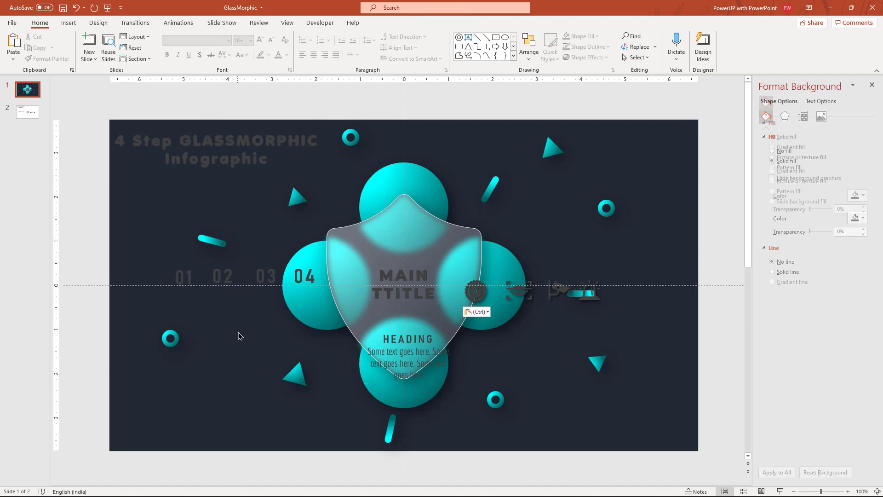
{"action": "left_click", "coordinate": [592, 291]}
{"action": "left_click", "coordinate": [557, 288], "text": "shift"}
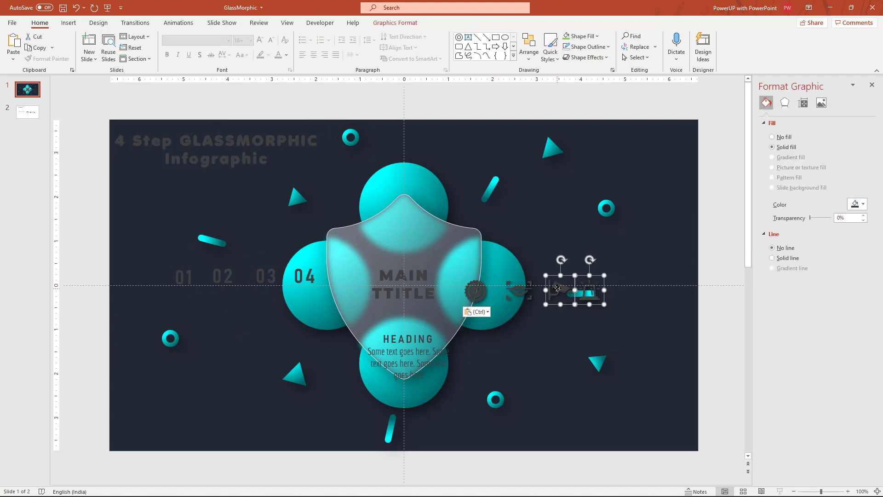
{"action": "left_click", "coordinate": [525, 292], "text": "shift"}
{"action": "left_click", "coordinate": [476, 291], "text": "shift"}
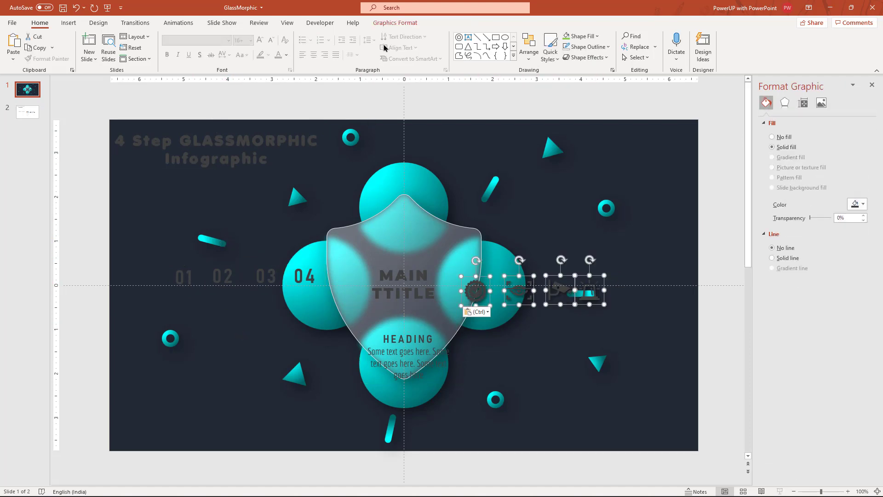
{"action": "left_click", "coordinate": [395, 22]}
{"action": "left_click", "coordinate": [293, 36]}
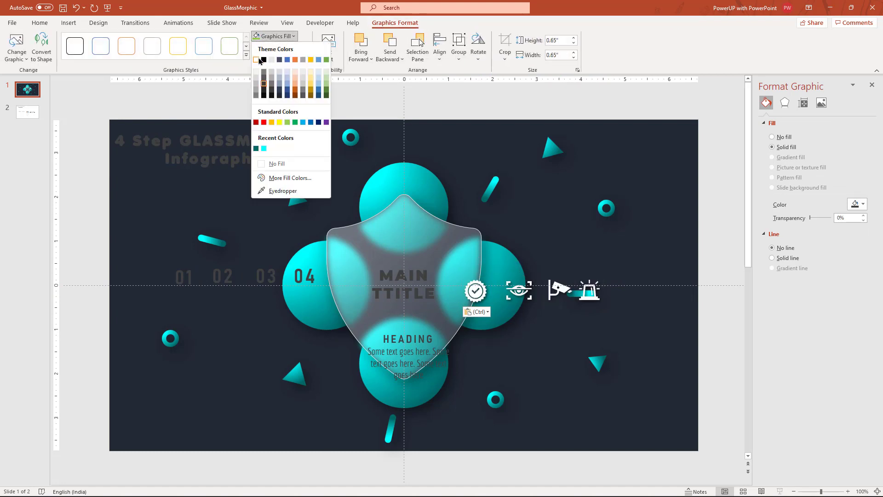
{"action": "left_click", "coordinate": [256, 59]}
- Move the check, eye, flag and siren icons onto the top, right, bottom and left circles
{"action": "left_click", "coordinate": [529, 346]}
{"action": "left_click_drag", "start_coordinate": [476, 291], "coordinate": [403, 177]}
{"action": "left_click_drag", "start_coordinate": [519, 291], "coordinate": [502, 285]}
{"action": "left_click_drag", "start_coordinate": [559, 290], "coordinate": [405, 394]}
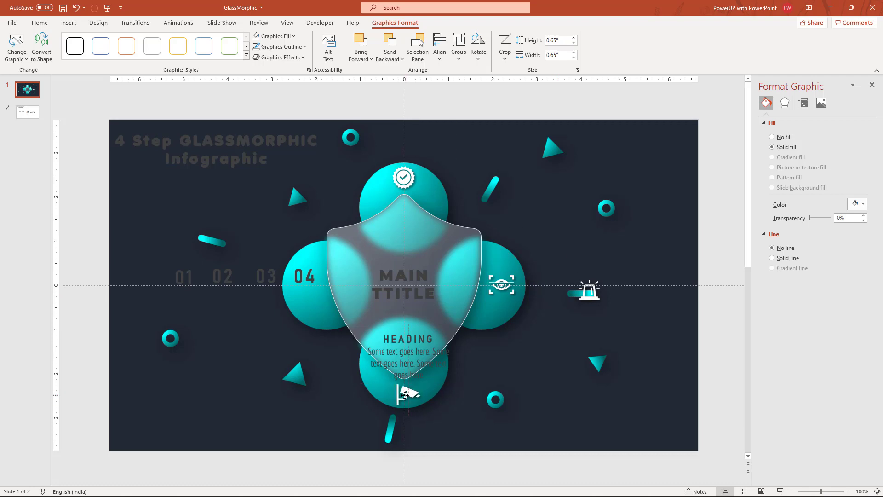
{"action": "left_click_drag", "start_coordinate": [589, 291], "coordinate": [307, 281]}
- Make the number labels 01, 02, 03 and 04 white
{"action": "left_click", "coordinate": [186, 277]}
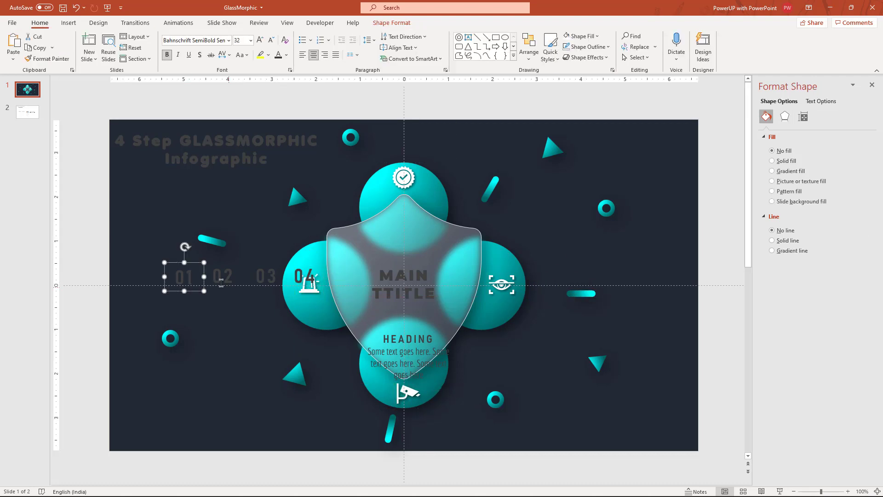
{"action": "left_click", "coordinate": [222, 276], "text": "shift"}
{"action": "left_click", "coordinate": [266, 276], "text": "shift"}
{"action": "left_click", "coordinate": [303, 276], "text": "shift"}
{"action": "left_click", "coordinate": [286, 55]}
{"action": "left_click", "coordinate": [281, 73]}
- Place numbers 01–04 around the shield and position the HEADING block above the top circle
{"action": "left_click_drag", "start_coordinate": [184, 276], "coordinate": [402, 228]}
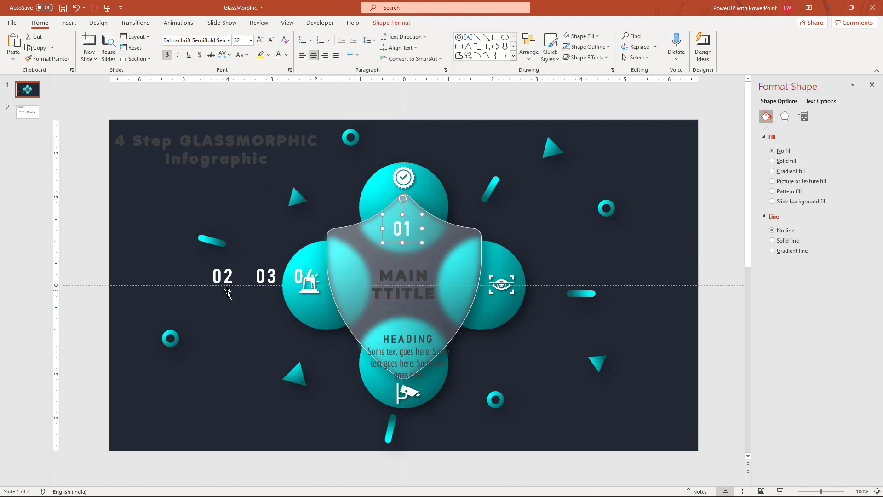
{"action": "left_click_drag", "start_coordinate": [228, 292], "coordinate": [463, 298]}
{"action": "left_click_drag", "start_coordinate": [408, 342], "coordinate": [509, 356]}
{"action": "mouse_move", "coordinate": [266, 281]}
{"action": "left_mouse_down"}
{"action": "mouse_move", "coordinate": [306, 322]}
{"action": "mouse_move", "coordinate": [403, 352]}
{"action": "left_mouse_up"}
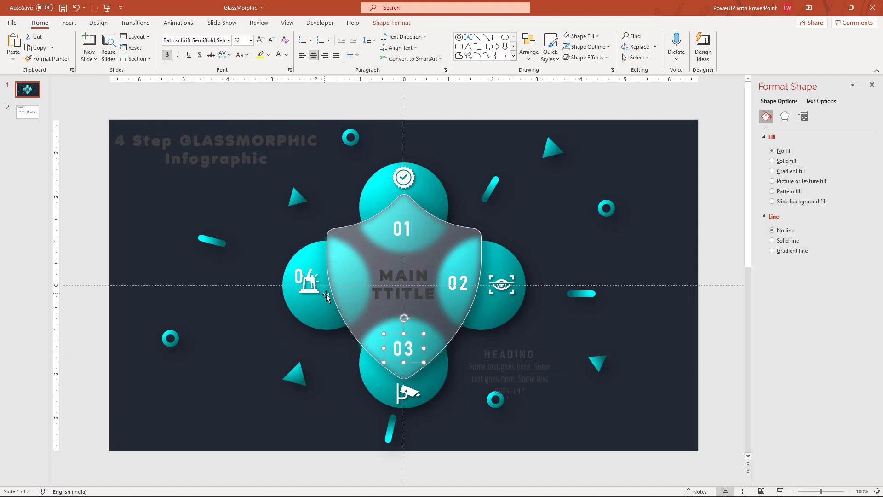
{"action": "left_click_drag", "start_coordinate": [326, 297], "coordinate": [370, 302]}
{"action": "mouse_move", "coordinate": [509, 368]}
{"action": "left_mouse_down"}
{"action": "mouse_move", "coordinate": [521, 349]}
{"action": "mouse_move", "coordinate": [459, 152]}
{"action": "mouse_move", "coordinate": [544, 352]}
{"action": "left_mouse_up"}
- Make the HEADING text white, add a copy at the right, and nudge the left teal dash
{"action": "left_click", "coordinate": [278, 54]}
{"action": "mouse_move", "coordinate": [568, 379]}
{"action": "left_mouse_down"}
{"action": "mouse_move", "coordinate": [352, 446]}
{"action": "mouse_move", "coordinate": [273, 266]}
{"action": "left_mouse_up"}
{"action": "left_click", "coordinate": [162, 248]}
{"action": "left_click_drag", "start_coordinate": [212, 242], "coordinate": [184, 235]}
- Color the slide title and MAIN TTITLE white, then check the slide in an F5 full-screen preview
{"action": "left_click", "coordinate": [211, 287]}
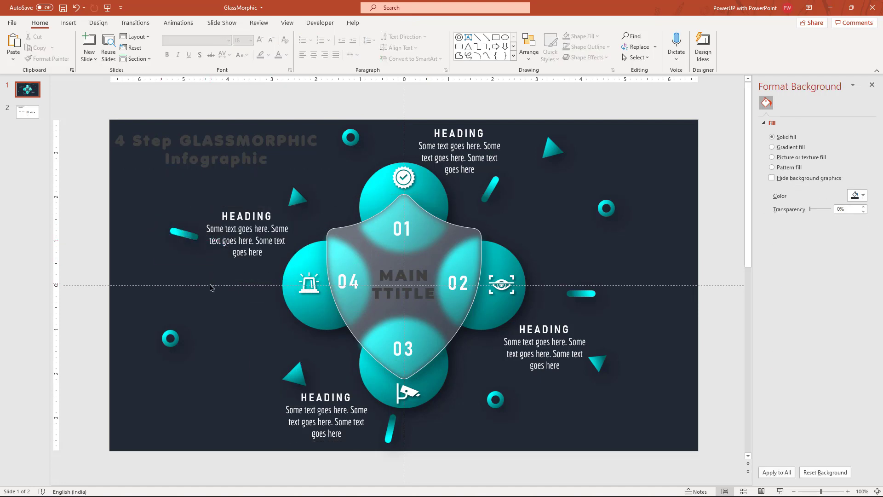
{"action": "left_click", "coordinate": [258, 177]}
{"action": "left_click", "coordinate": [279, 55]}
{"action": "left_click", "coordinate": [237, 348]}
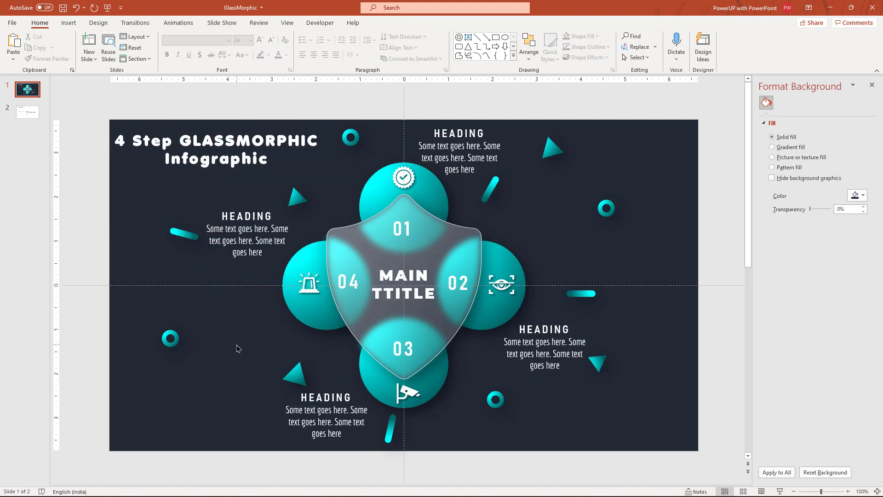
{"action": "key", "text": "F5"}
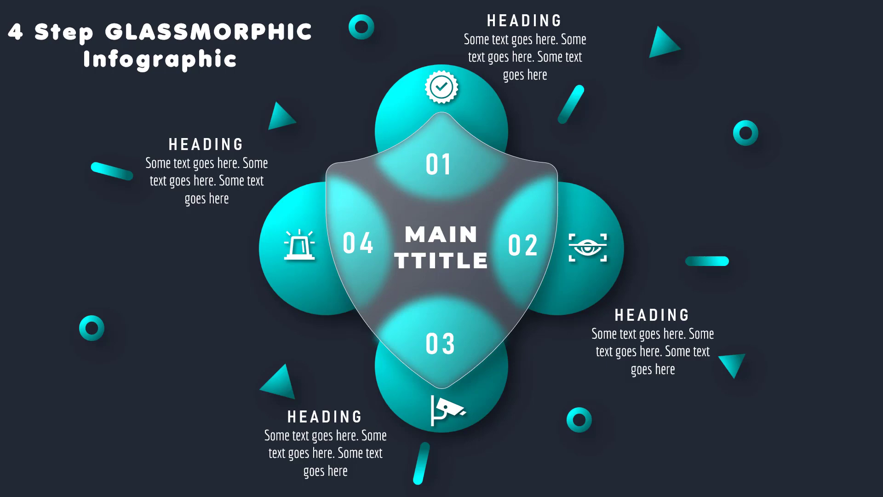
{"action": "key", "text": "Escape"}
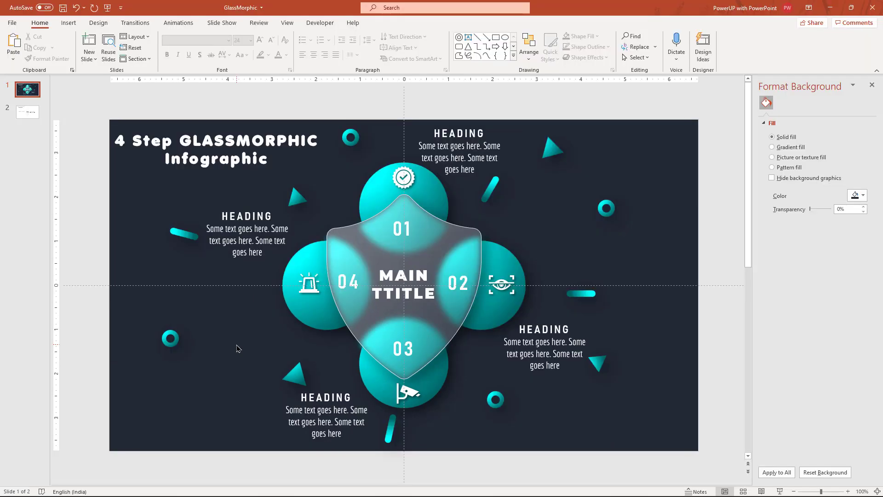